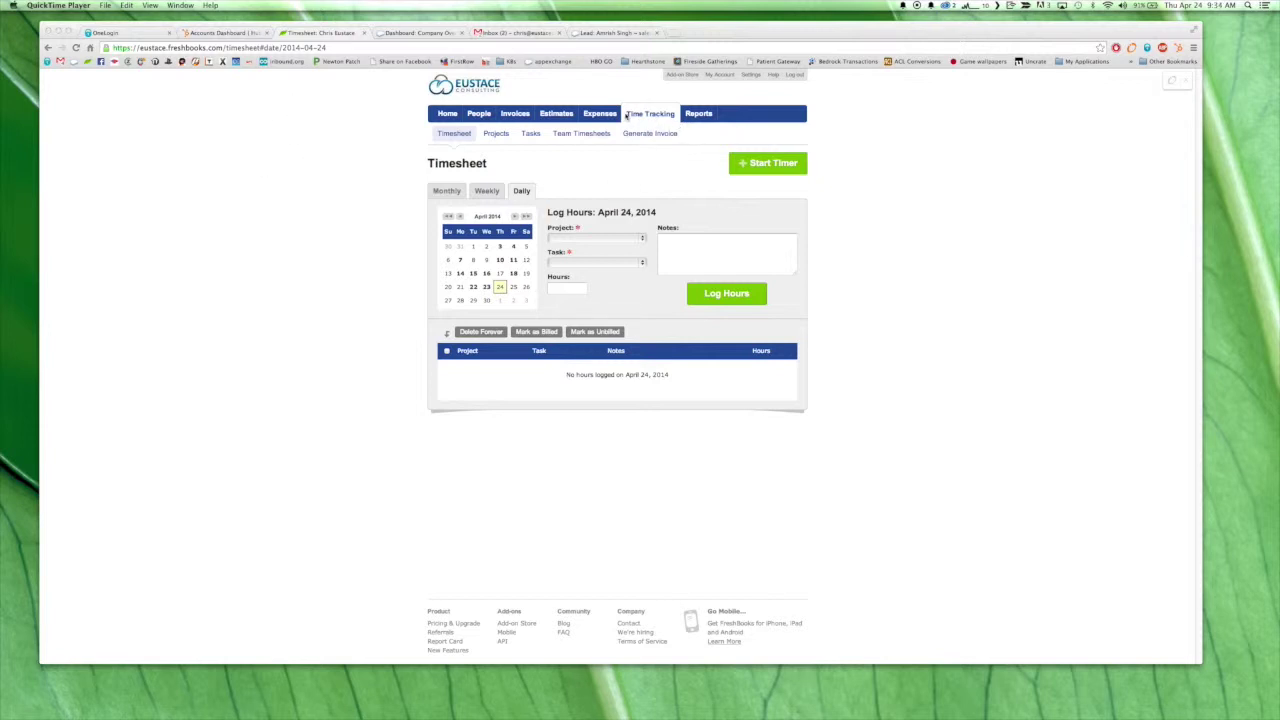
Step: Log April 24 hours under the Eustace Consulting project and General task, and open a timer
{"action": "left_click", "coordinate": [629, 172]}
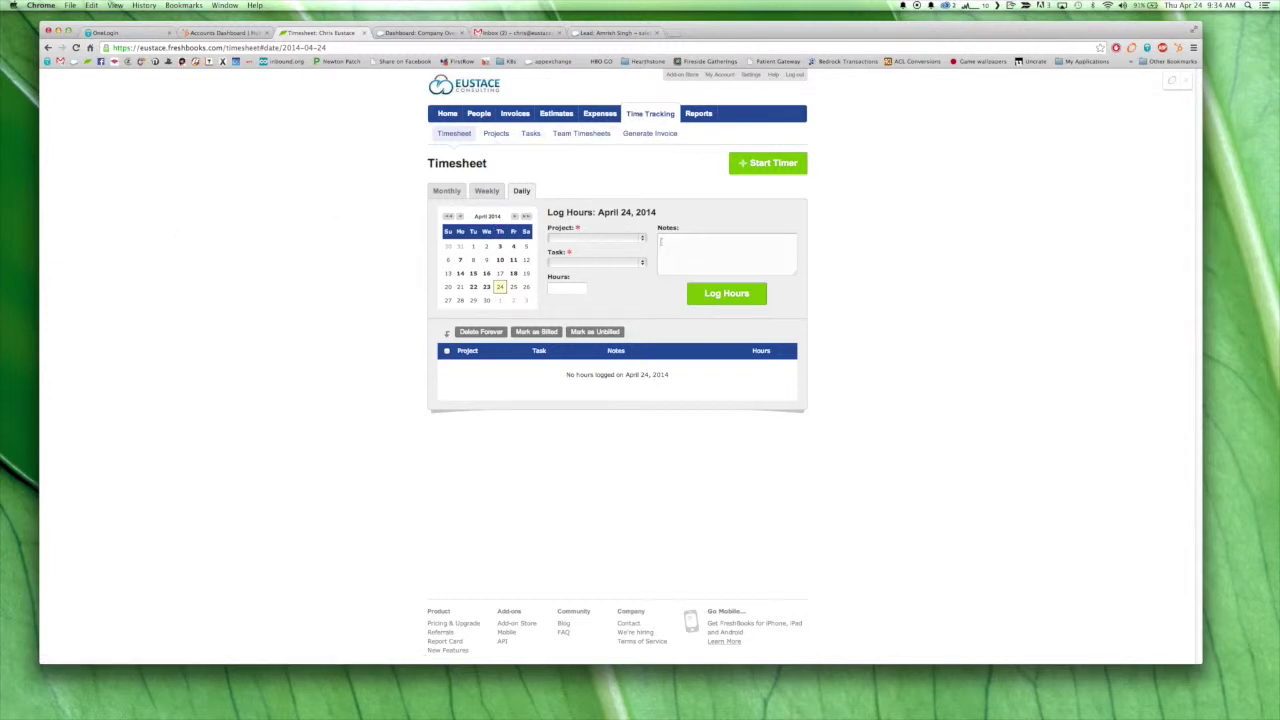
{"action": "left_click", "coordinate": [600, 240]}
{"action": "left_click", "coordinate": [601, 392]}
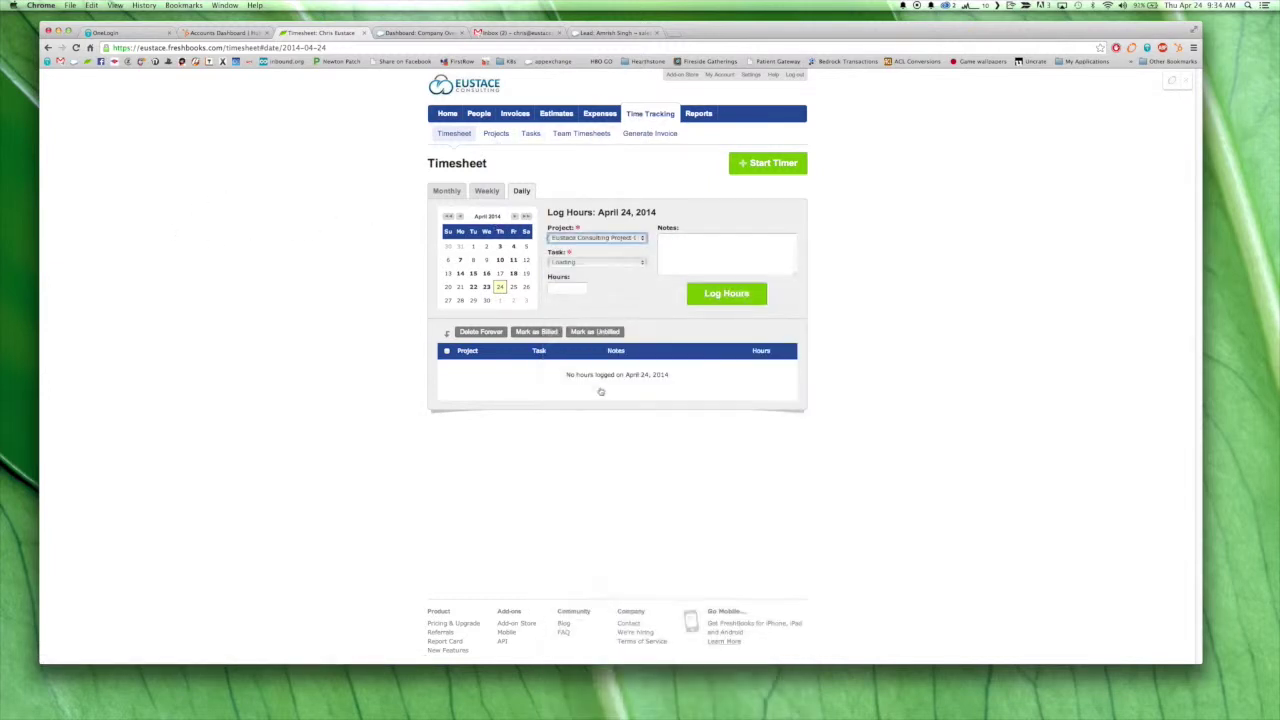
{"action": "left_click", "coordinate": [614, 262]}
{"action": "left_click", "coordinate": [590, 268]}
{"action": "key", "text": "Tab"}
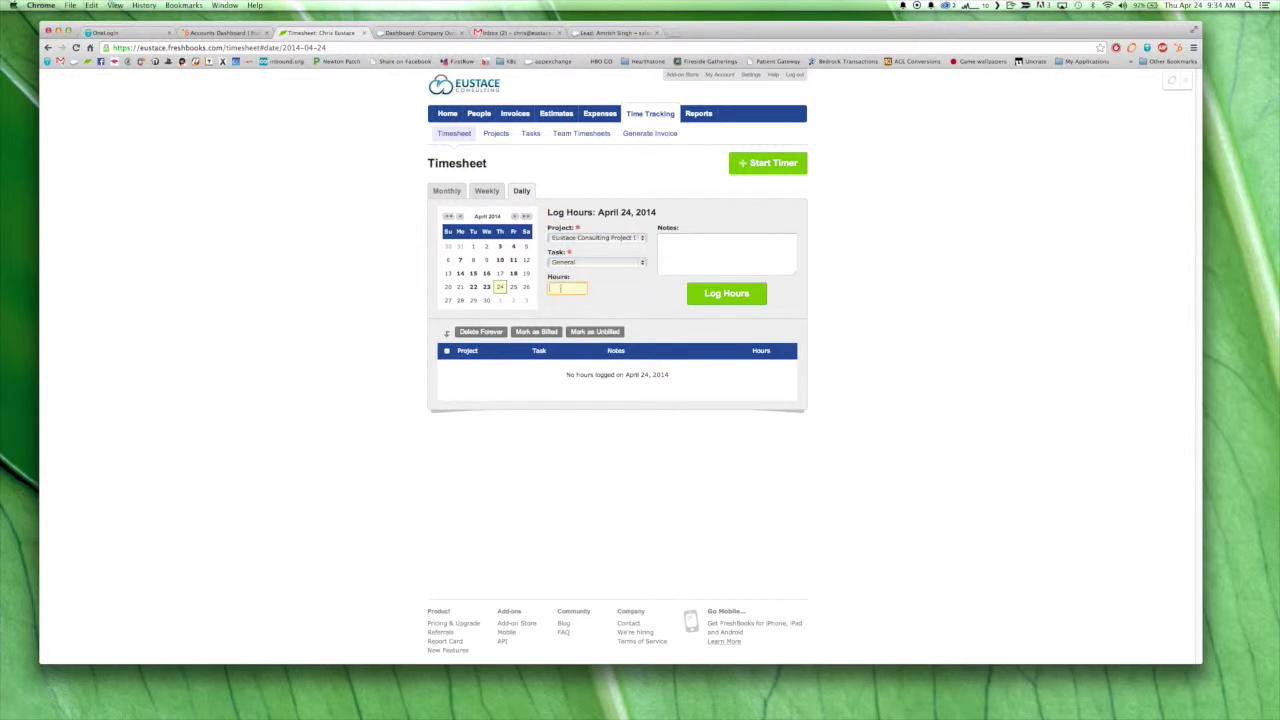
{"action": "left_click", "coordinate": [713, 243]}
{"action": "left_click", "coordinate": [768, 163]}
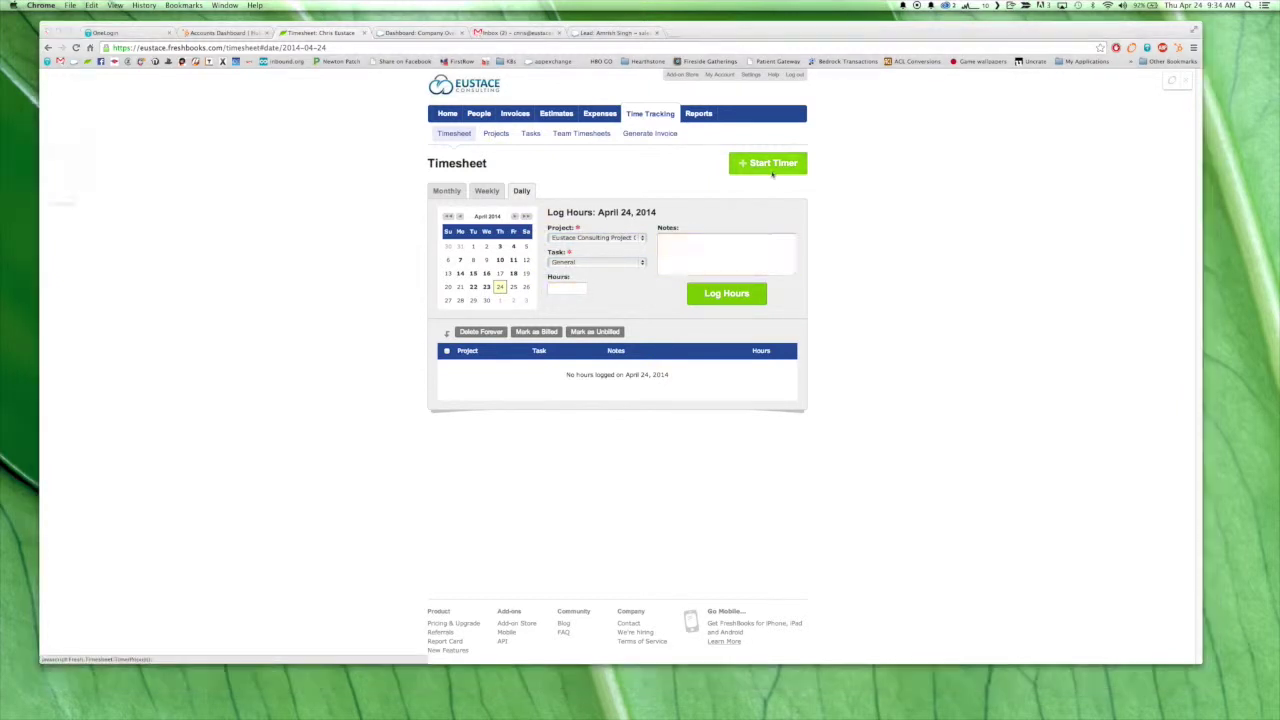
{"action": "left_click", "coordinate": [62, 112]}
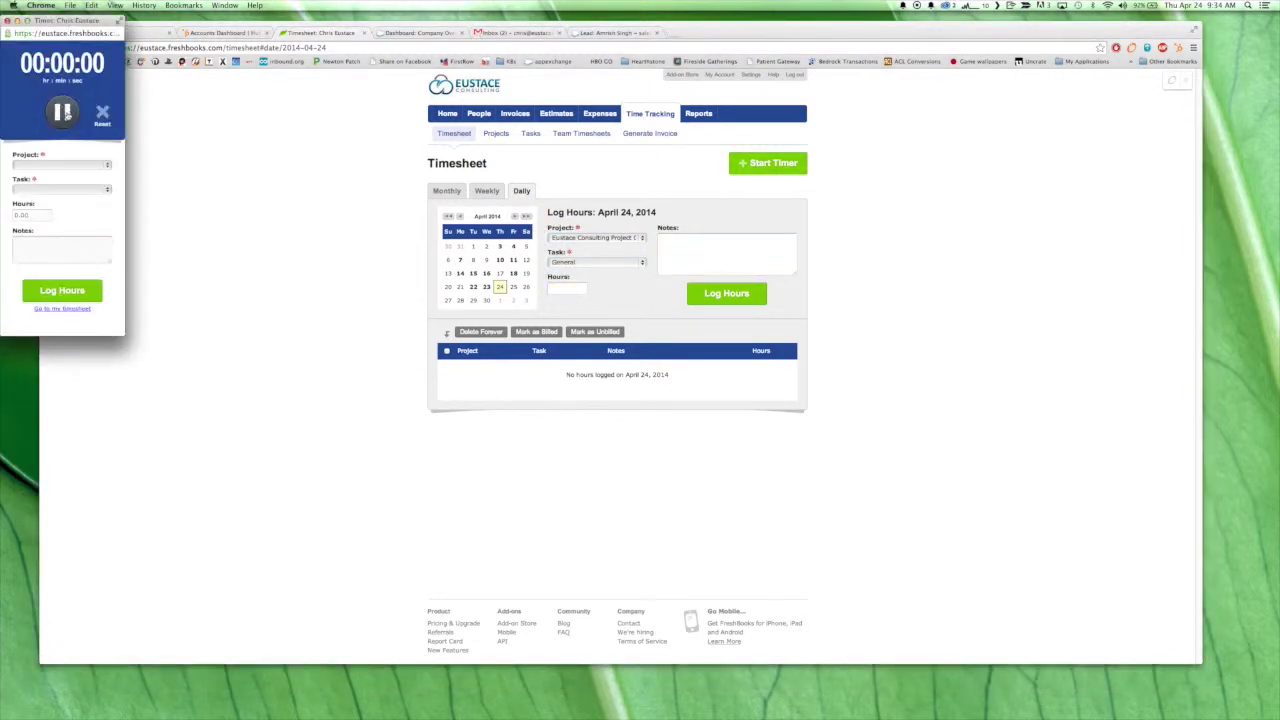
{"action": "left_click", "coordinate": [65, 166]}
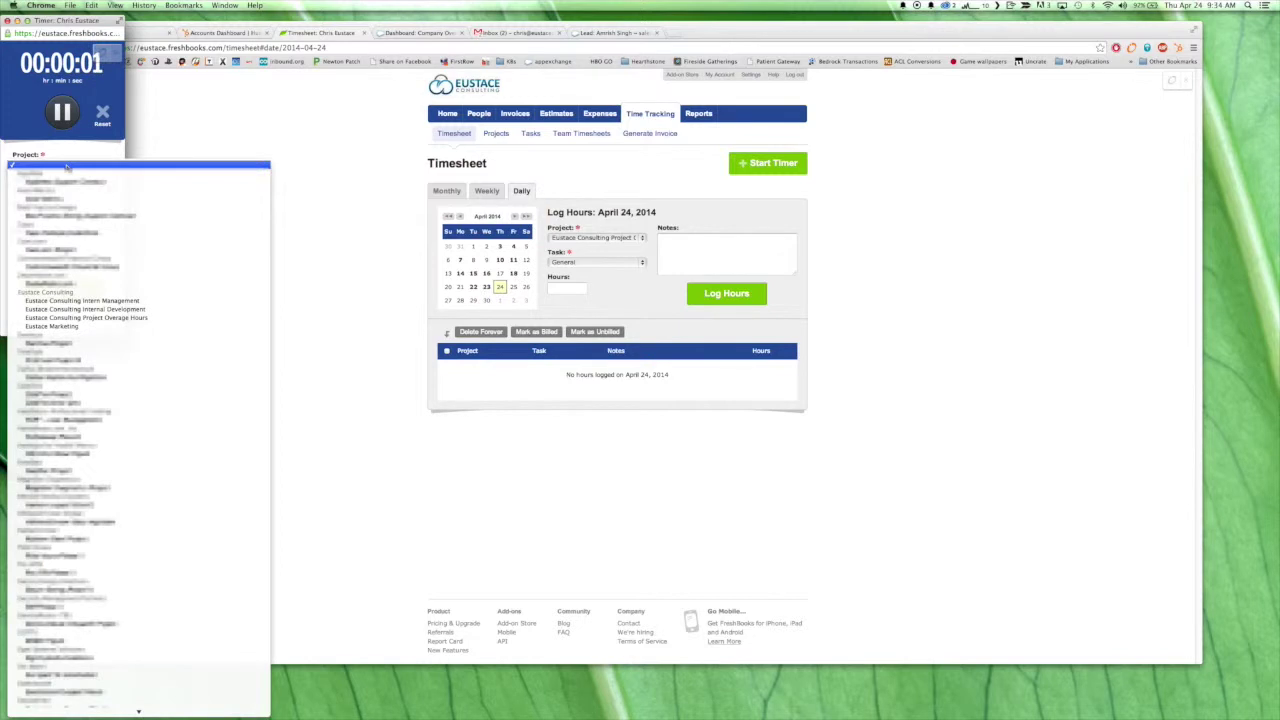
{"action": "left_click", "coordinate": [77, 300]}
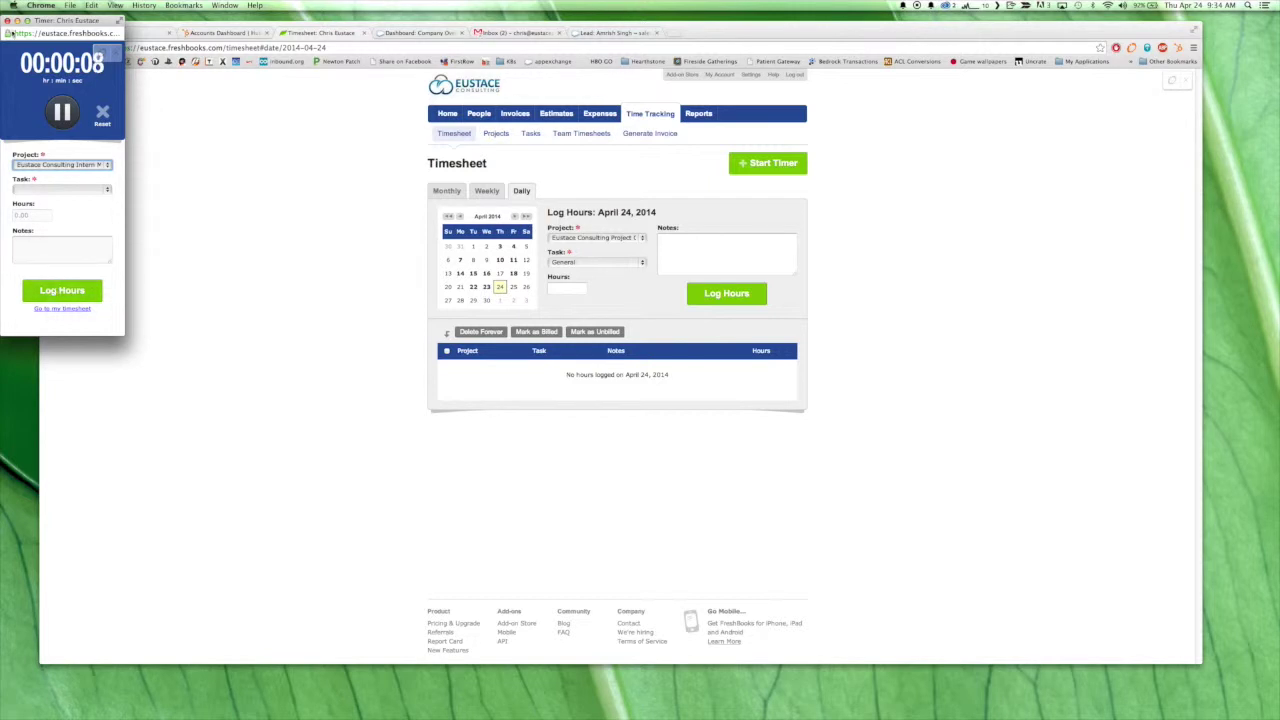
{"action": "left_click", "coordinate": [6, 20]}
{"action": "left_click", "coordinate": [688, 231]}
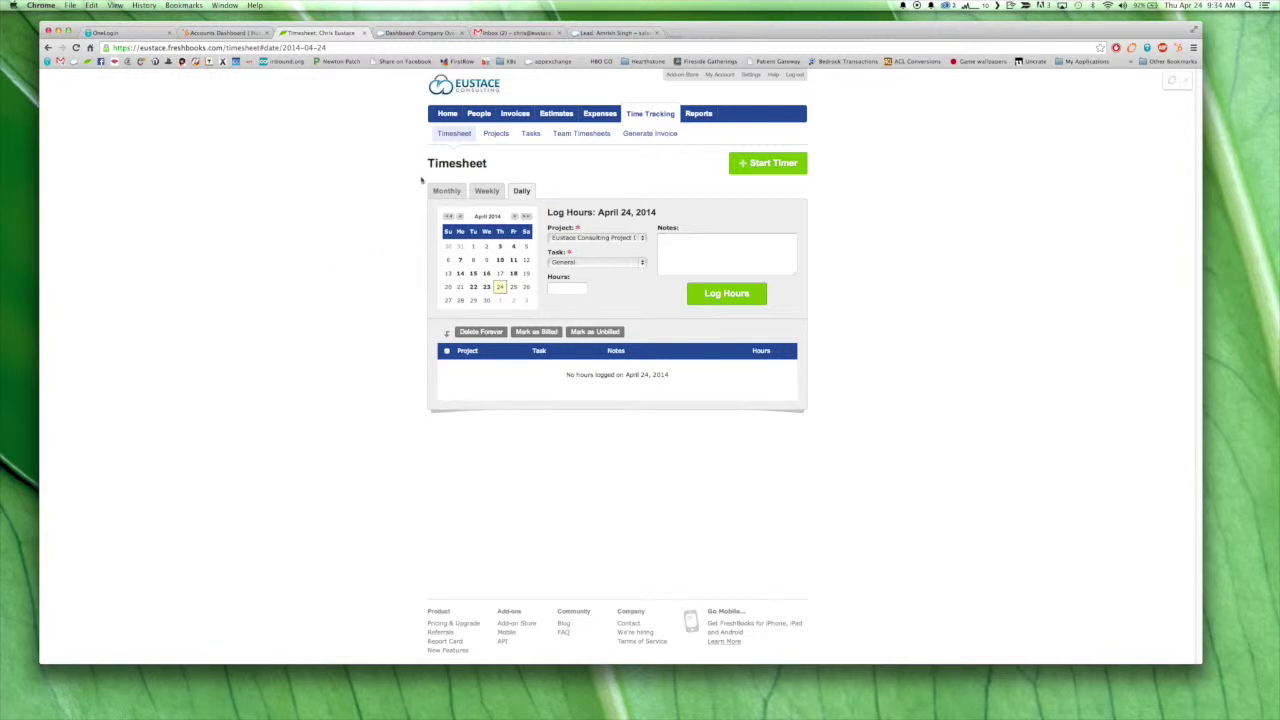
{"action": "left_click", "coordinate": [398, 35]}
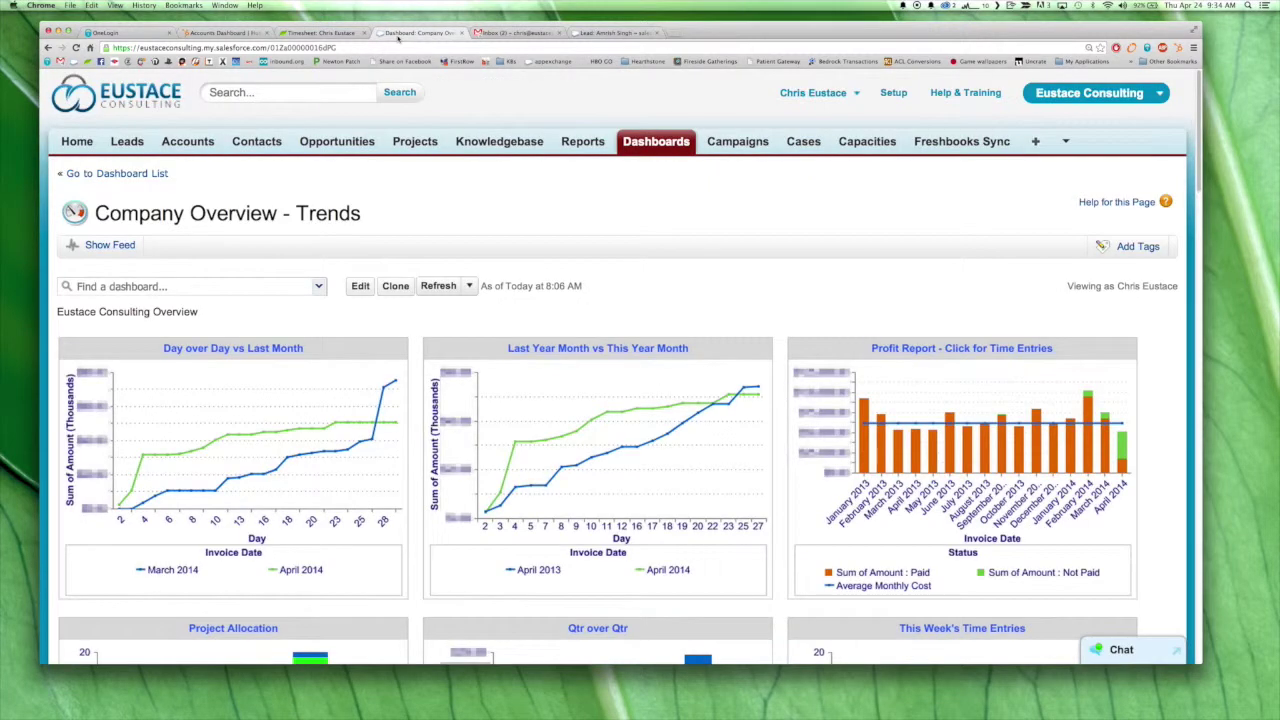
{"action": "mouse_move", "coordinate": [961, 348]}
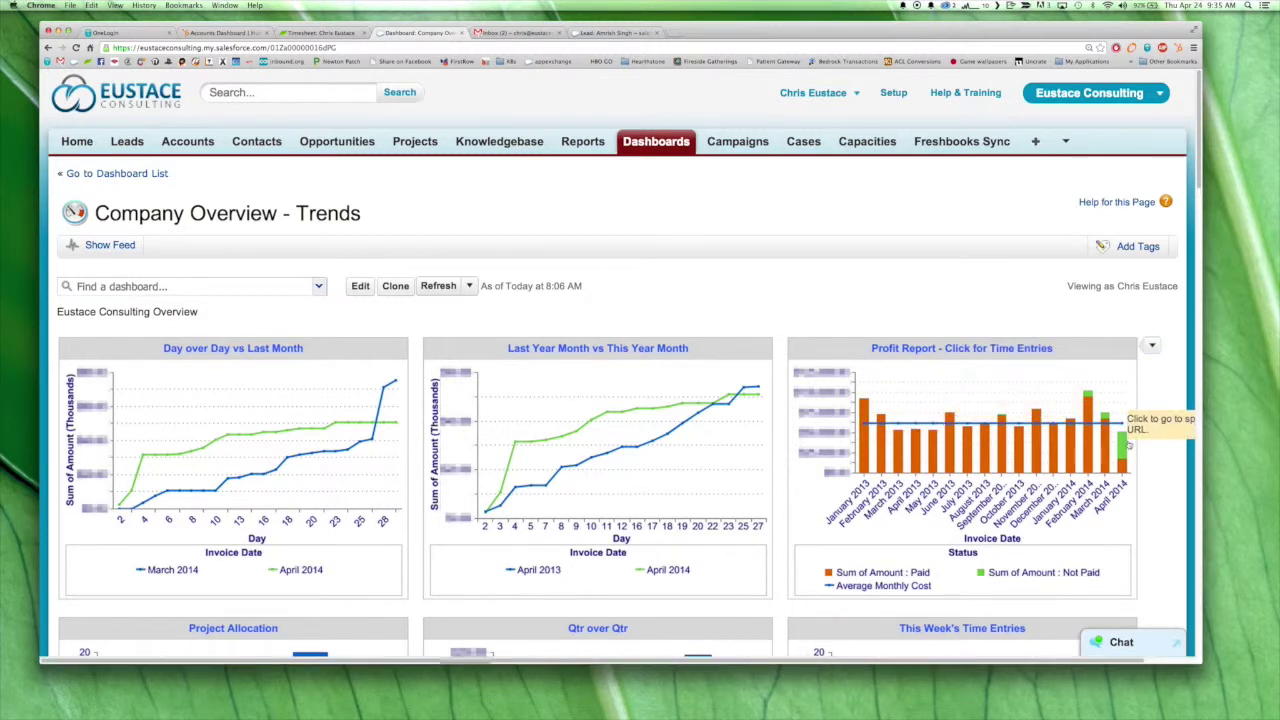
{"action": "mouse_move", "coordinate": [1121, 462]}
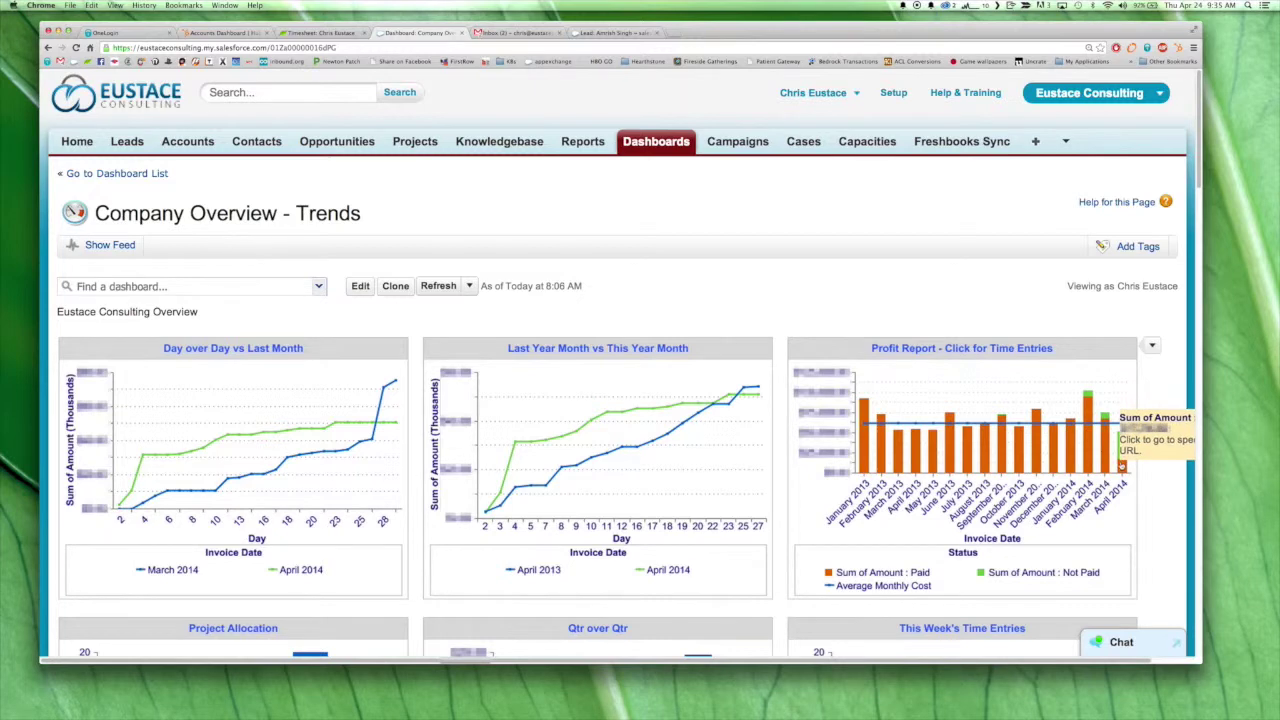
Step: Scroll the Company Overview dashboard down to the Expenses Per Month, Invoiced by Year and Monthly Growth charts
{"action": "scroll", "coordinate": [612, 323], "scroll_direction": "down", "scroll_amount": 3}
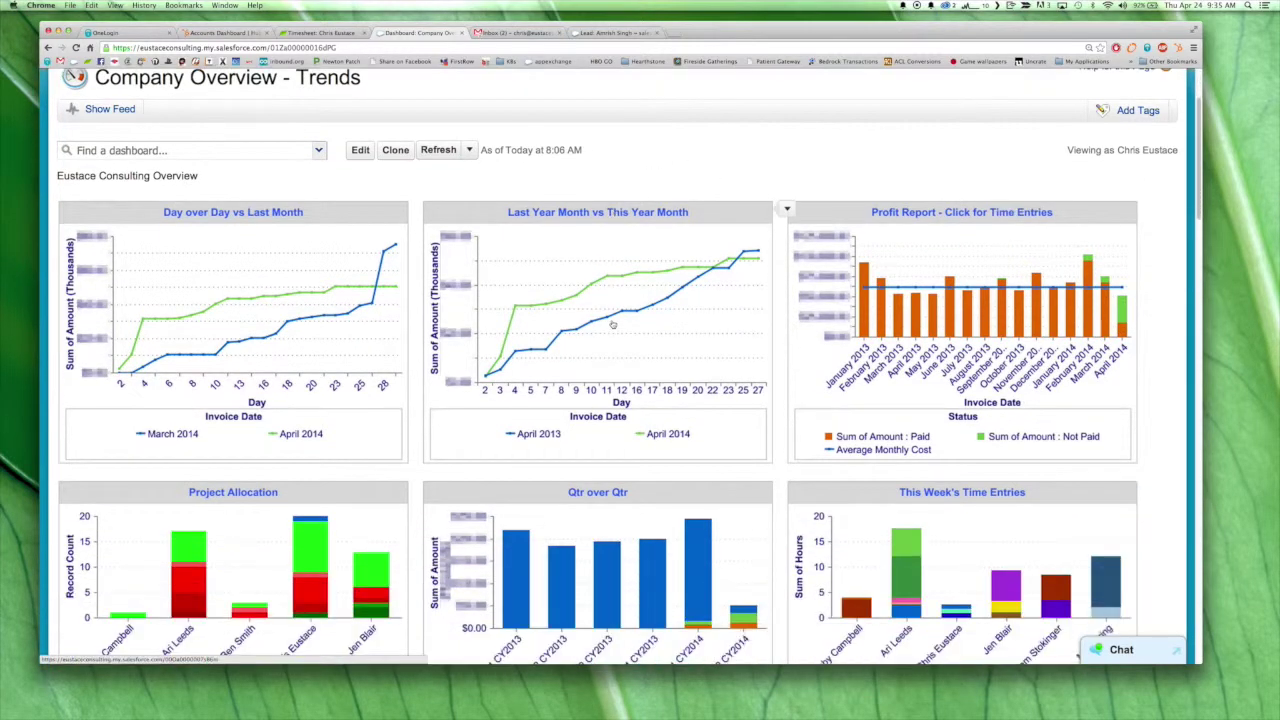
{"action": "scroll", "coordinate": [612, 323], "scroll_direction": "down", "scroll_amount": 2}
{"action": "scroll", "coordinate": [613, 323], "scroll_direction": "down", "scroll_amount": 2}
{"action": "scroll", "coordinate": [612, 323], "scroll_direction": "up", "scroll_amount": 2}
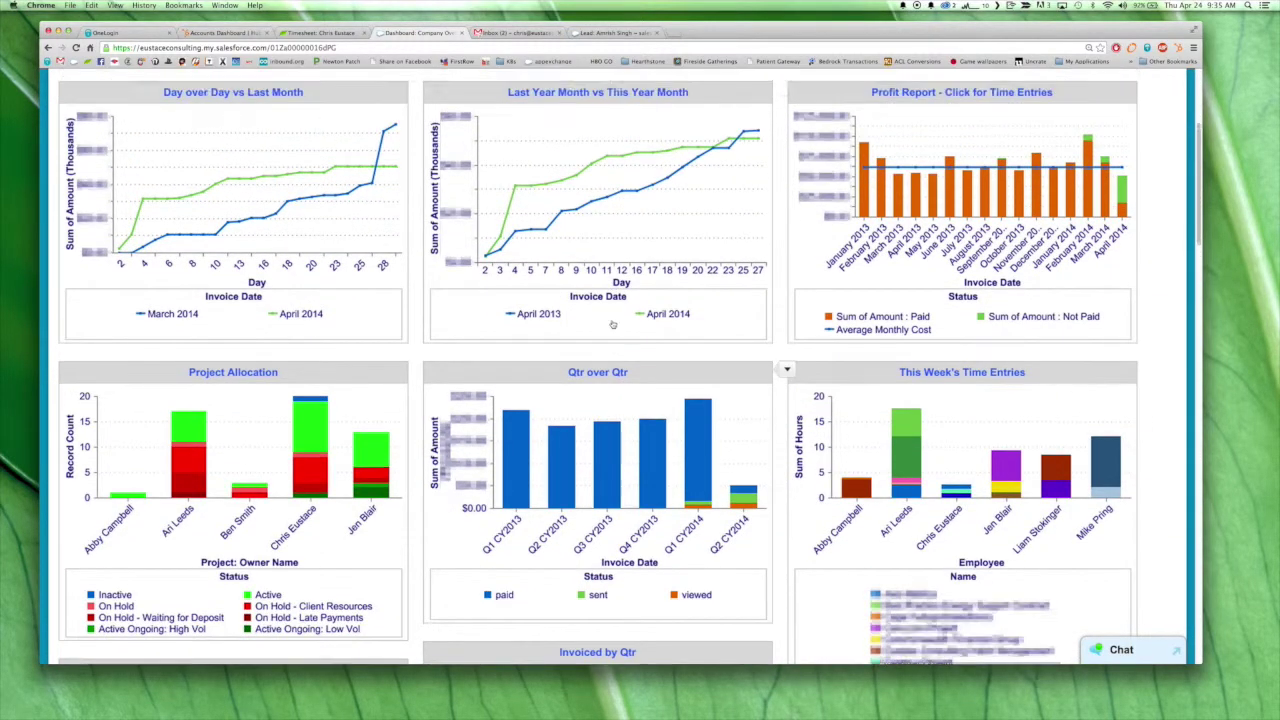
{"action": "scroll", "coordinate": [613, 325], "scroll_direction": "up", "scroll_amount": 2}
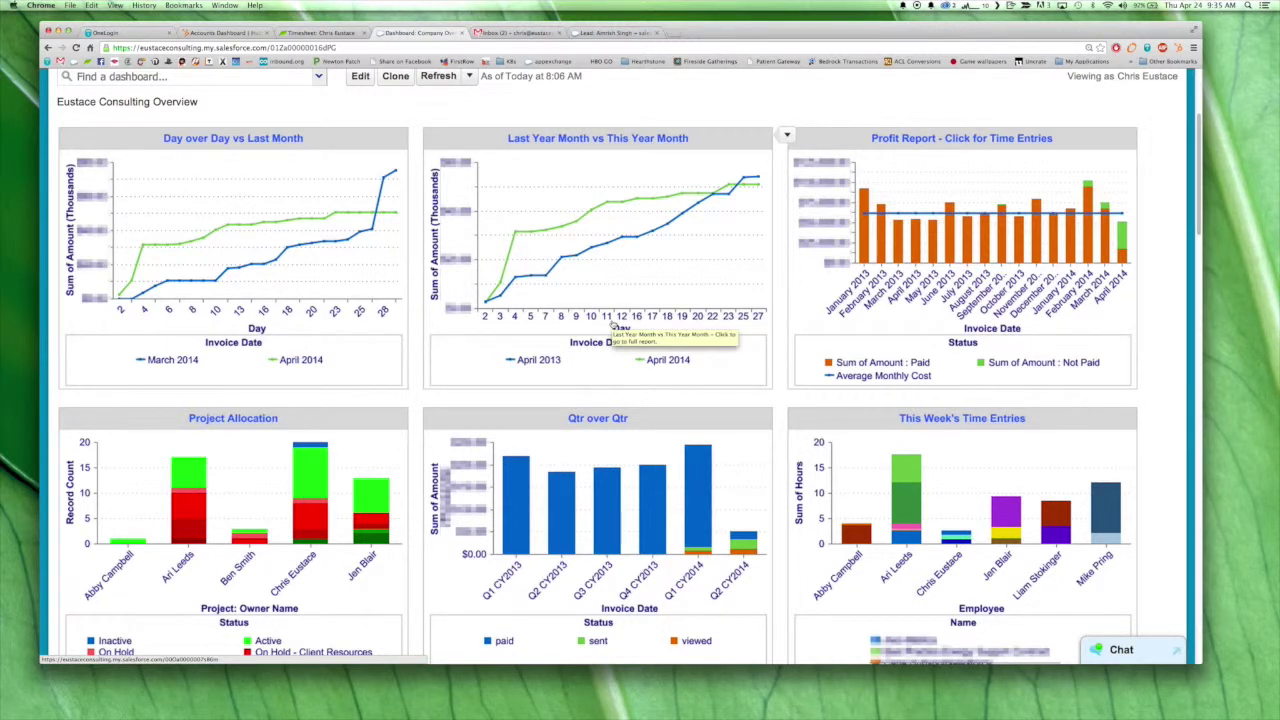
{"action": "scroll", "coordinate": [612, 325], "scroll_direction": "down", "scroll_amount": 2}
{"action": "scroll", "coordinate": [615, 320], "scroll_direction": "down", "scroll_amount": 1}
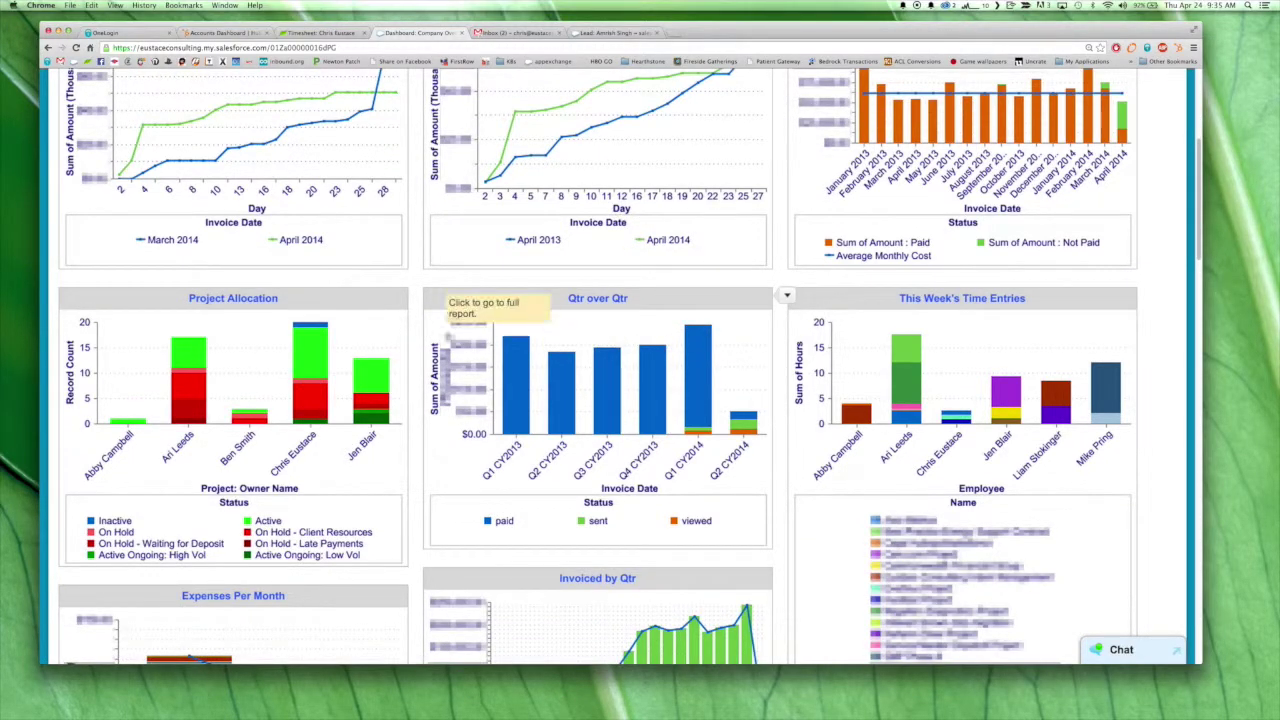
{"action": "mouse_move", "coordinate": [1055, 395]}
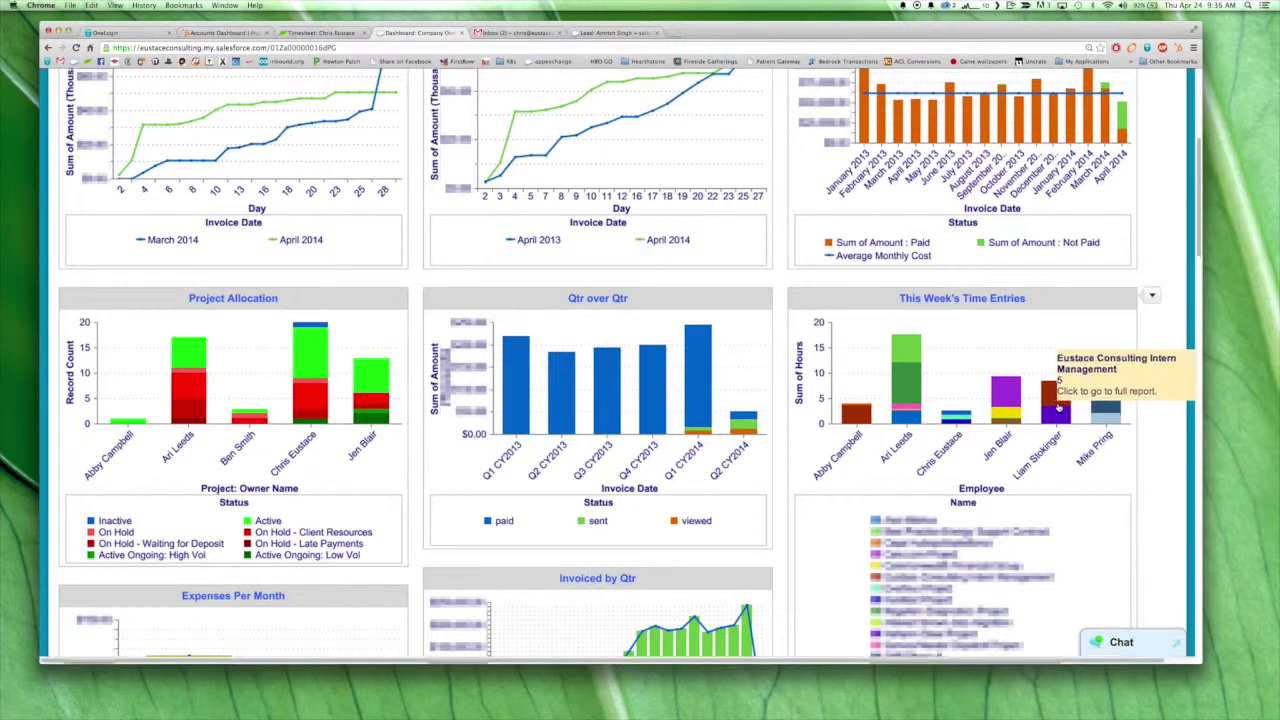
{"action": "scroll", "coordinate": [870, 412], "scroll_direction": "down", "scroll_amount": 3}
{"action": "scroll", "coordinate": [870, 412], "scroll_direction": "down", "scroll_amount": 2}
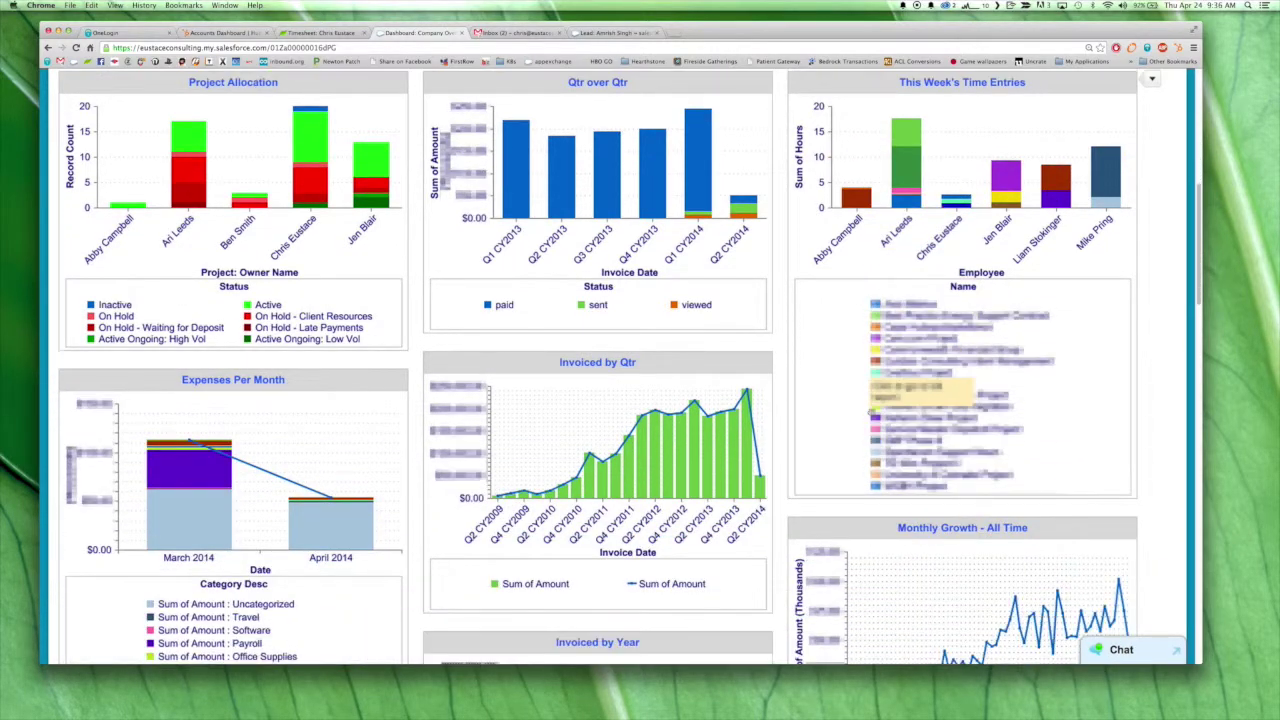
{"action": "scroll", "coordinate": [870, 400], "scroll_direction": "down", "scroll_amount": 4}
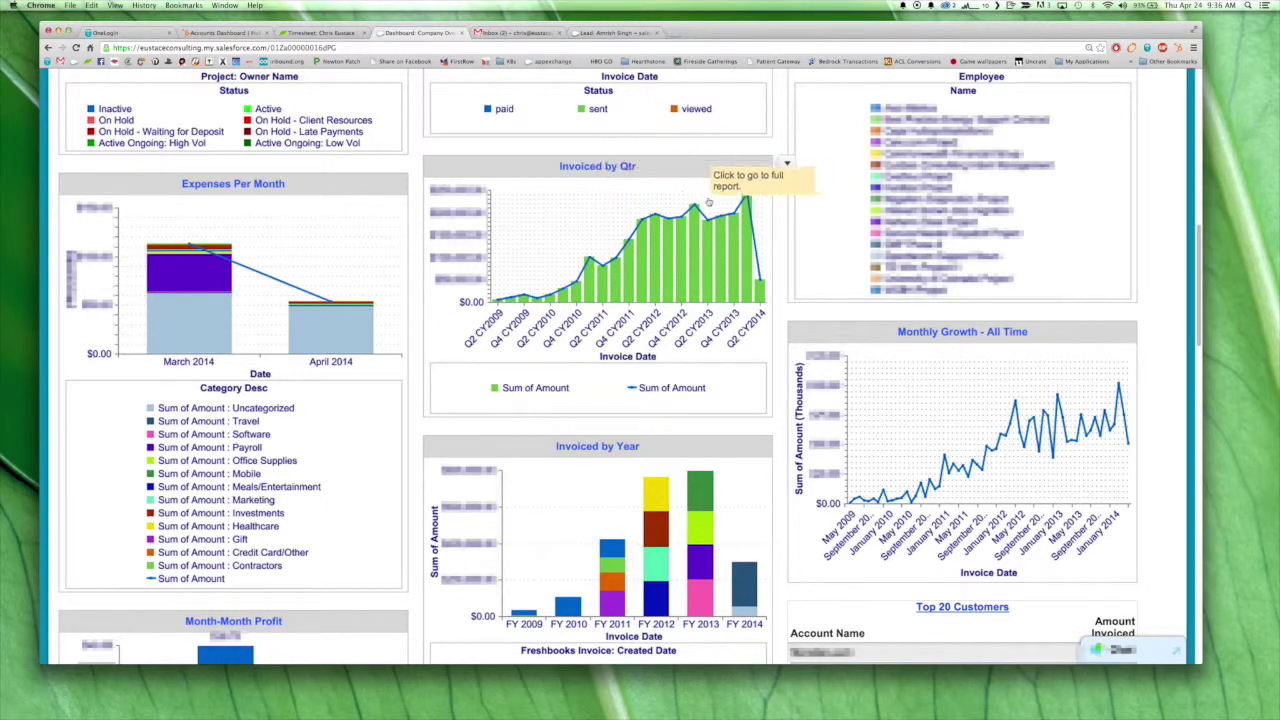
{"action": "scroll", "coordinate": [848, 455], "scroll_direction": "down", "scroll_amount": 1}
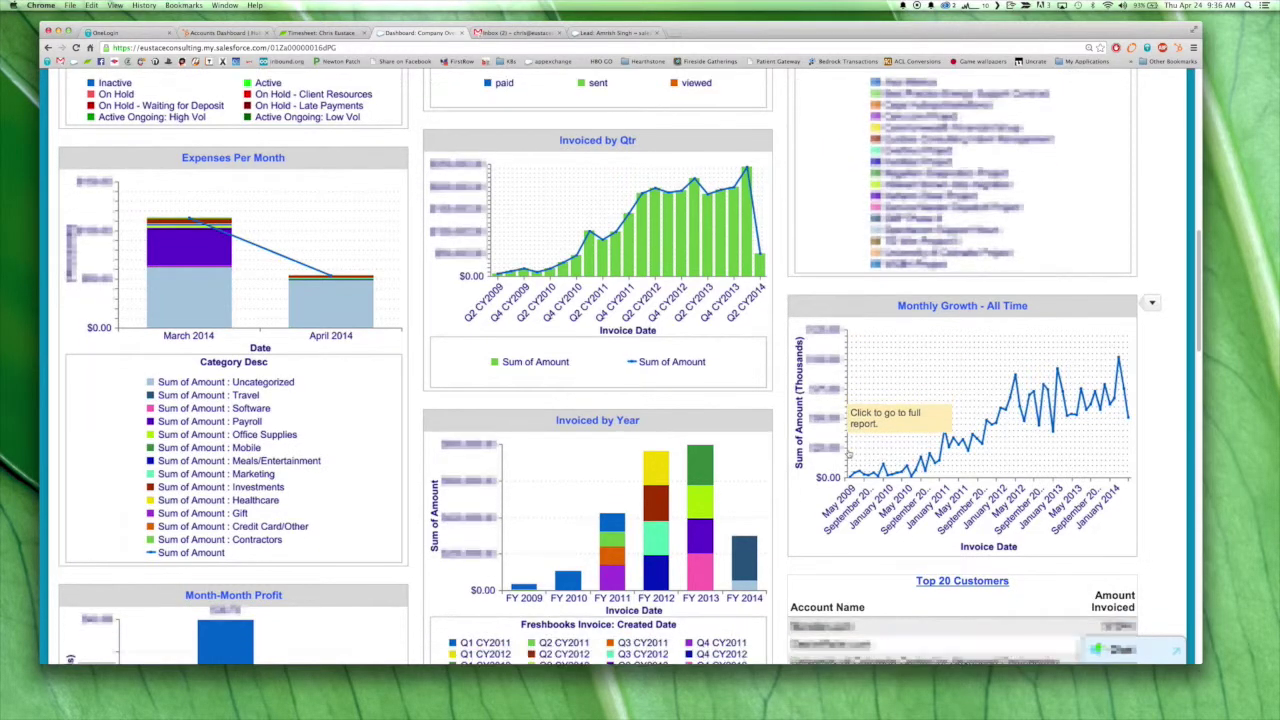
{"action": "scroll", "coordinate": [848, 455], "scroll_direction": "down", "scroll_amount": 5}
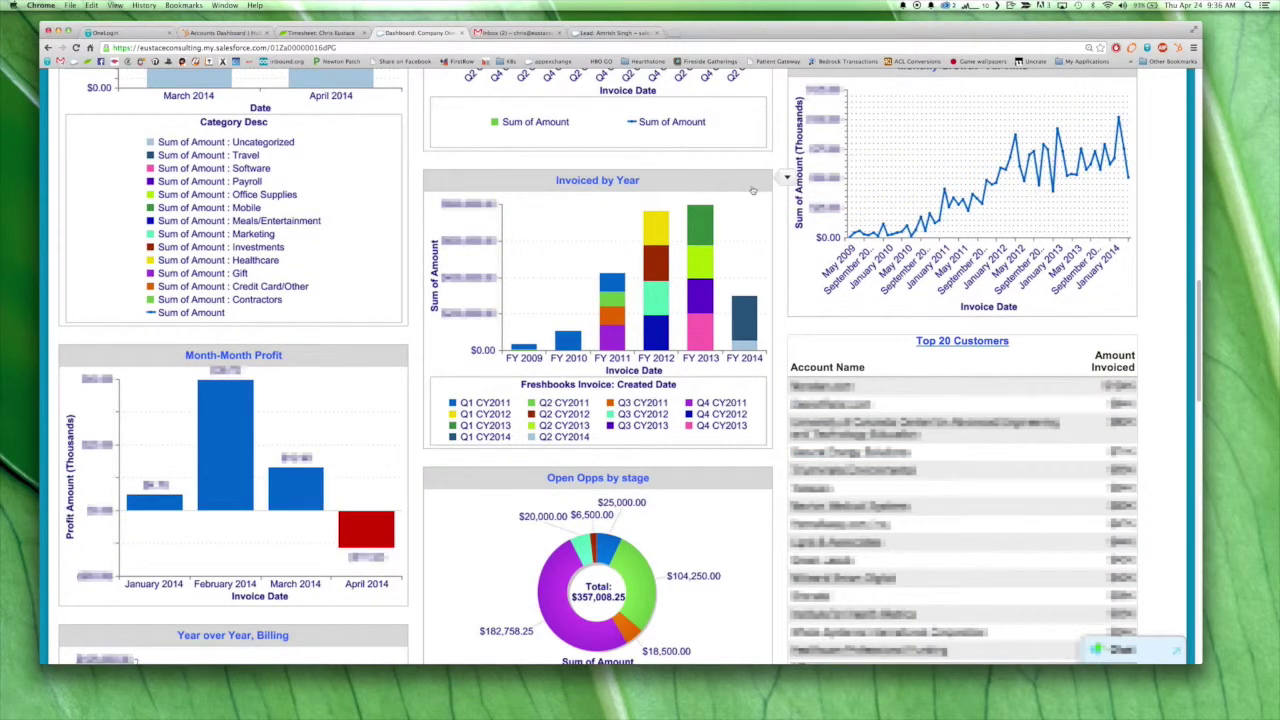
{"action": "scroll", "coordinate": [753, 245], "scroll_direction": "down", "scroll_amount": 2}
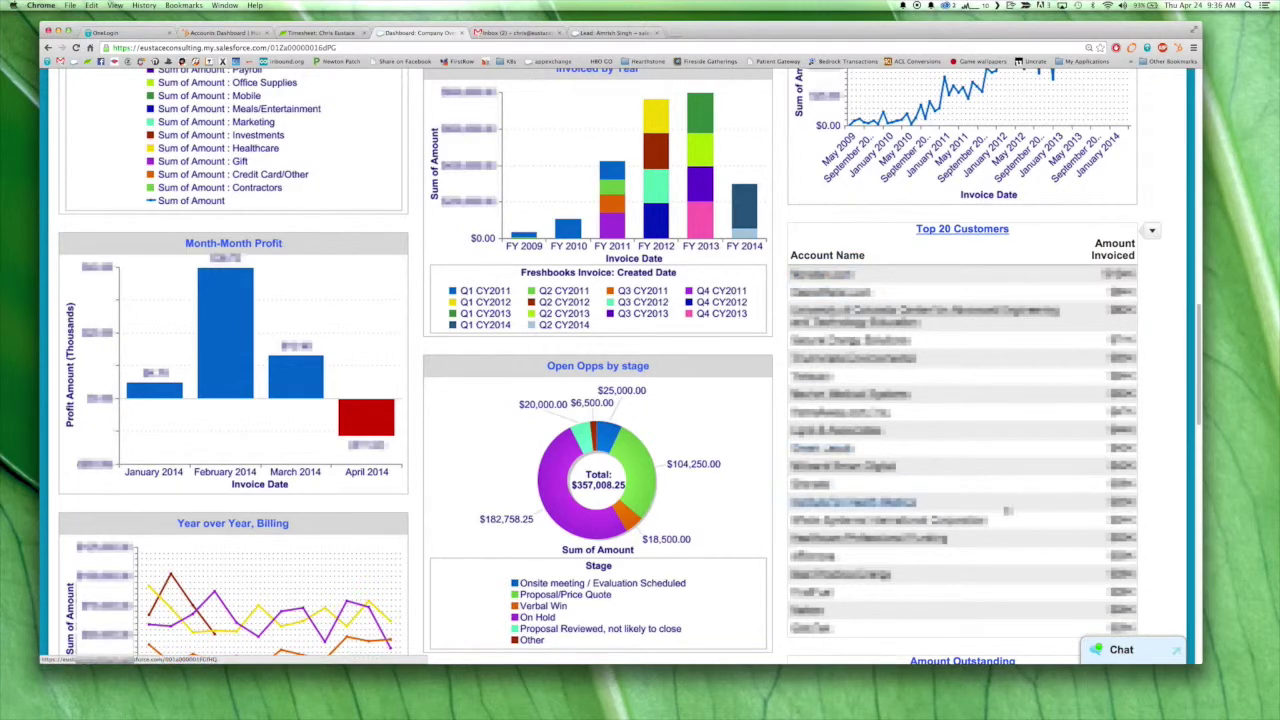
{"action": "scroll", "coordinate": [1007, 510], "scroll_direction": "down", "scroll_amount": 3}
{"action": "scroll", "coordinate": [1007, 510], "scroll_direction": "down", "scroll_amount": 5}
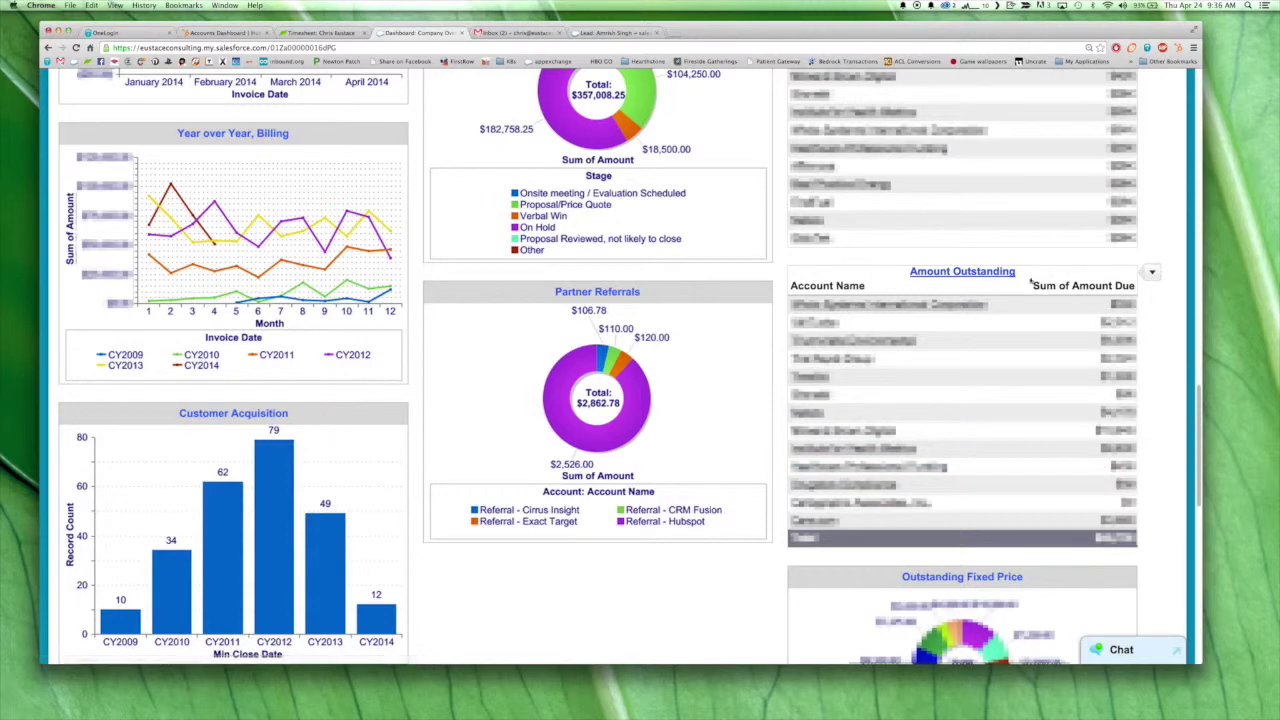
{"action": "scroll", "coordinate": [974, 379], "scroll_direction": "down", "scroll_amount": 1}
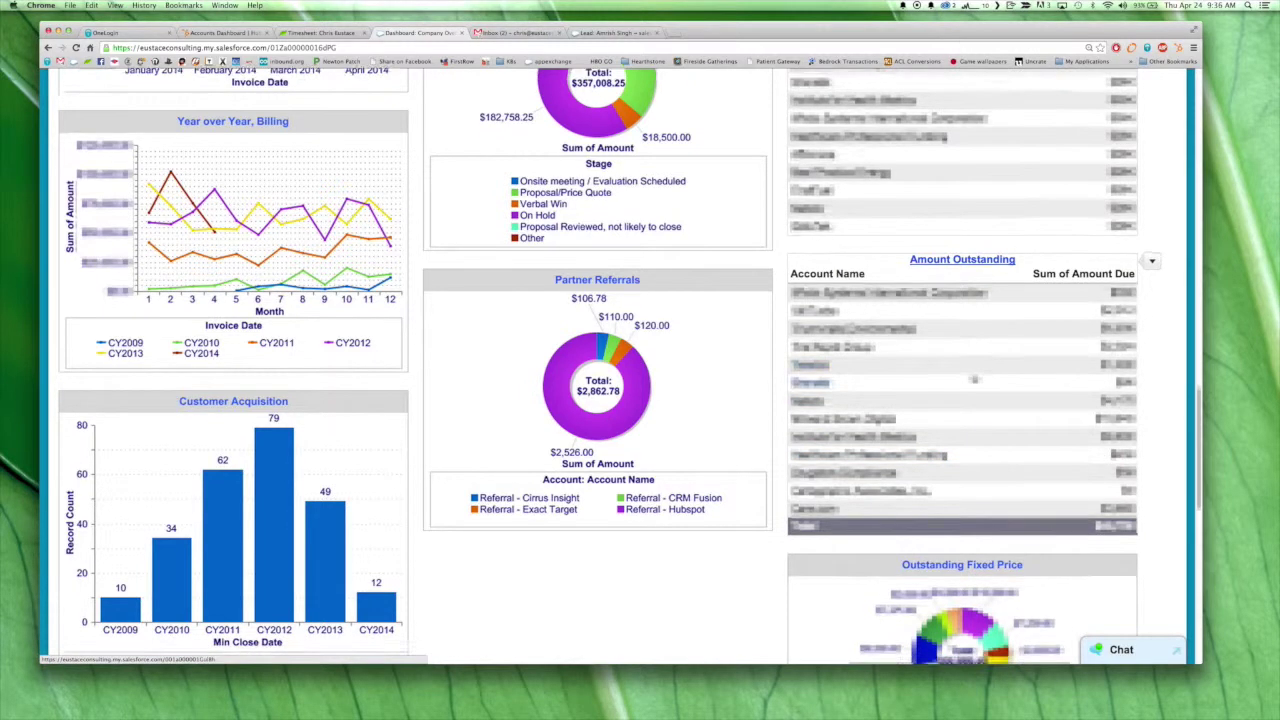
{"action": "scroll", "coordinate": [974, 379], "scroll_direction": "down", "scroll_amount": 1}
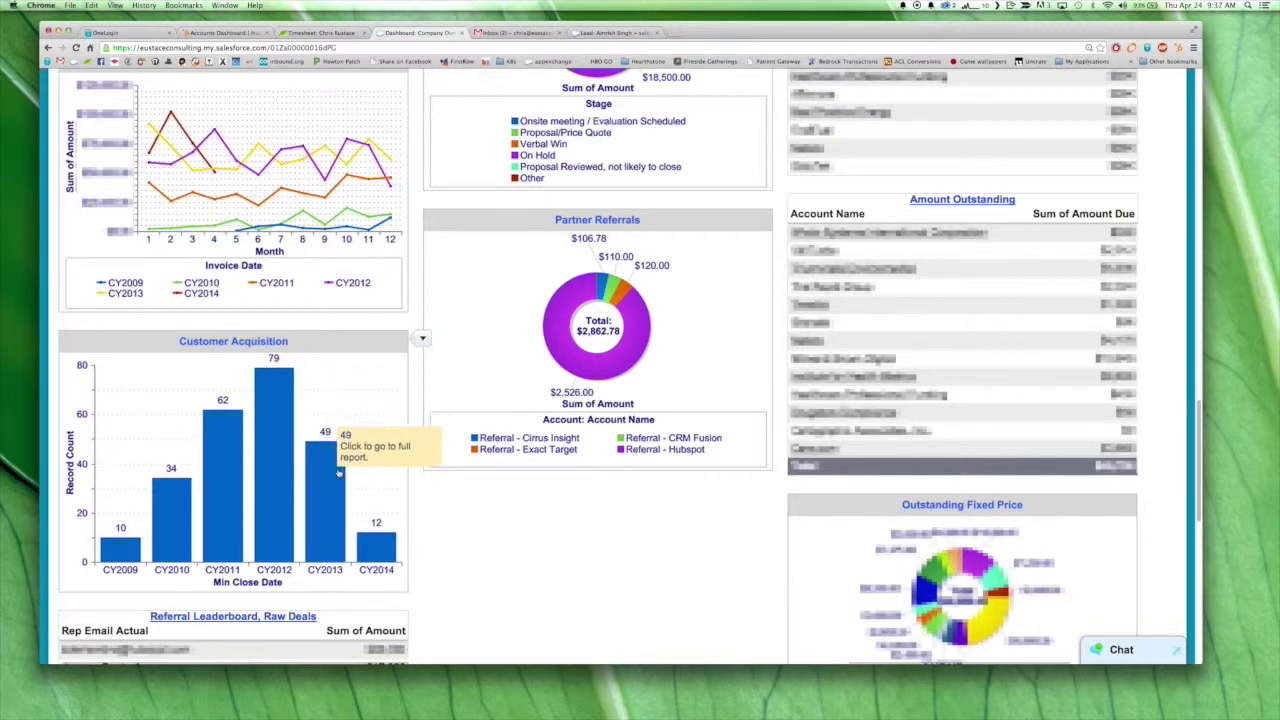
{"action": "mouse_move", "coordinate": [325, 560]}
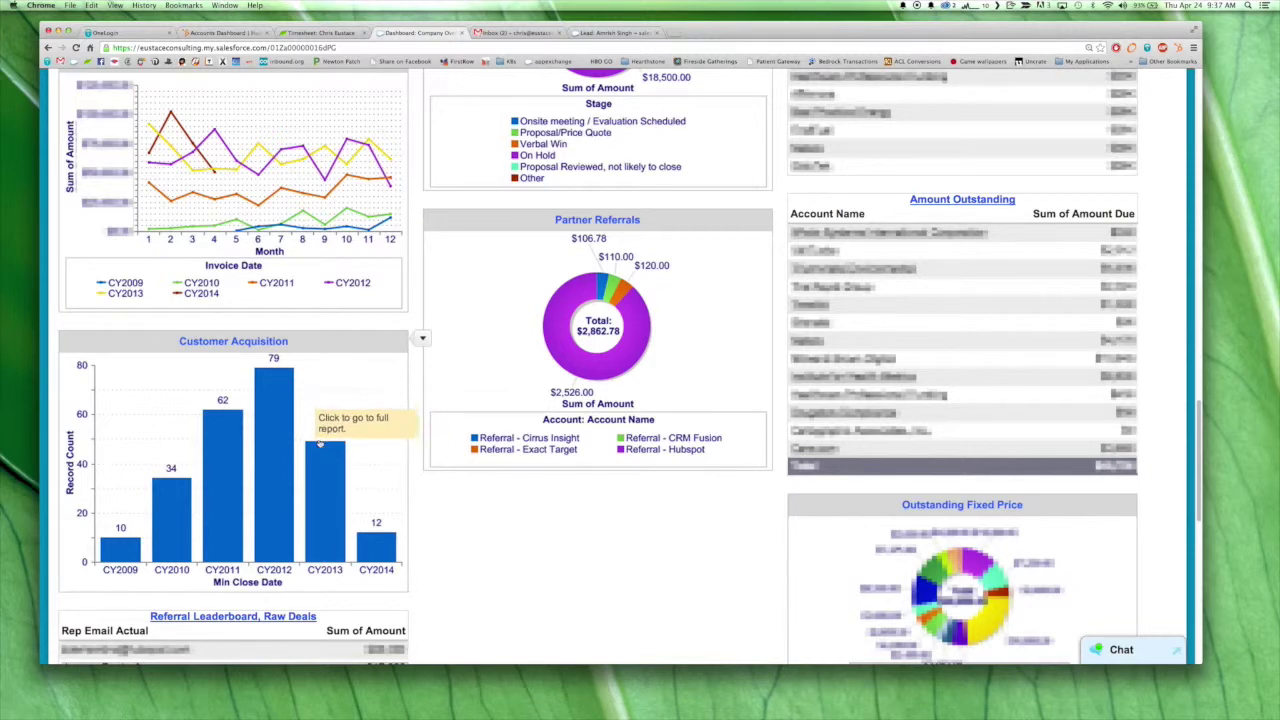
{"action": "scroll", "coordinate": [600, 600], "scroll_direction": "down", "scroll_amount": 1}
{"action": "scroll", "coordinate": [600, 600], "scroll_direction": "down", "scroll_amount": 5}
{"action": "scroll", "coordinate": [600, 600], "scroll_direction": "down", "scroll_amount": 4}
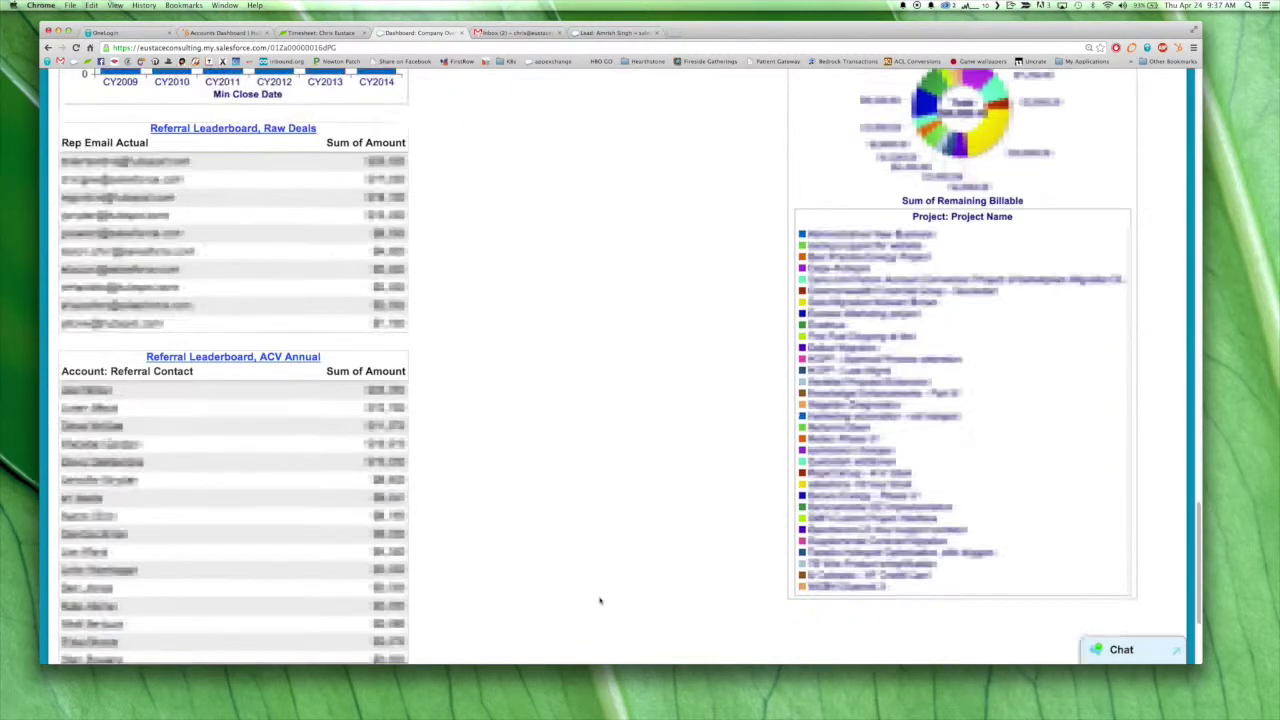
{"action": "scroll", "coordinate": [600, 600], "scroll_direction": "up", "scroll_amount": 5}
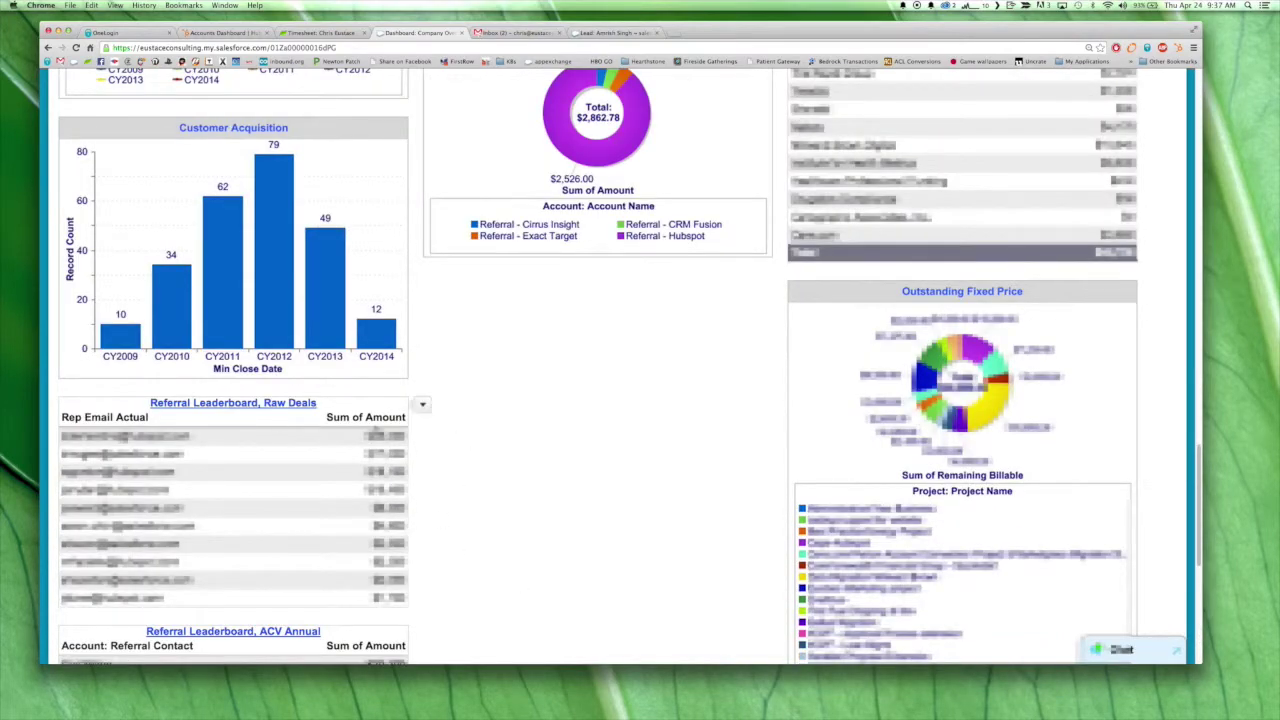
{"action": "scroll", "coordinate": [514, 455], "scroll_direction": "up", "scroll_amount": 2}
{"action": "scroll", "coordinate": [514, 455], "scroll_direction": "up", "scroll_amount": 2}
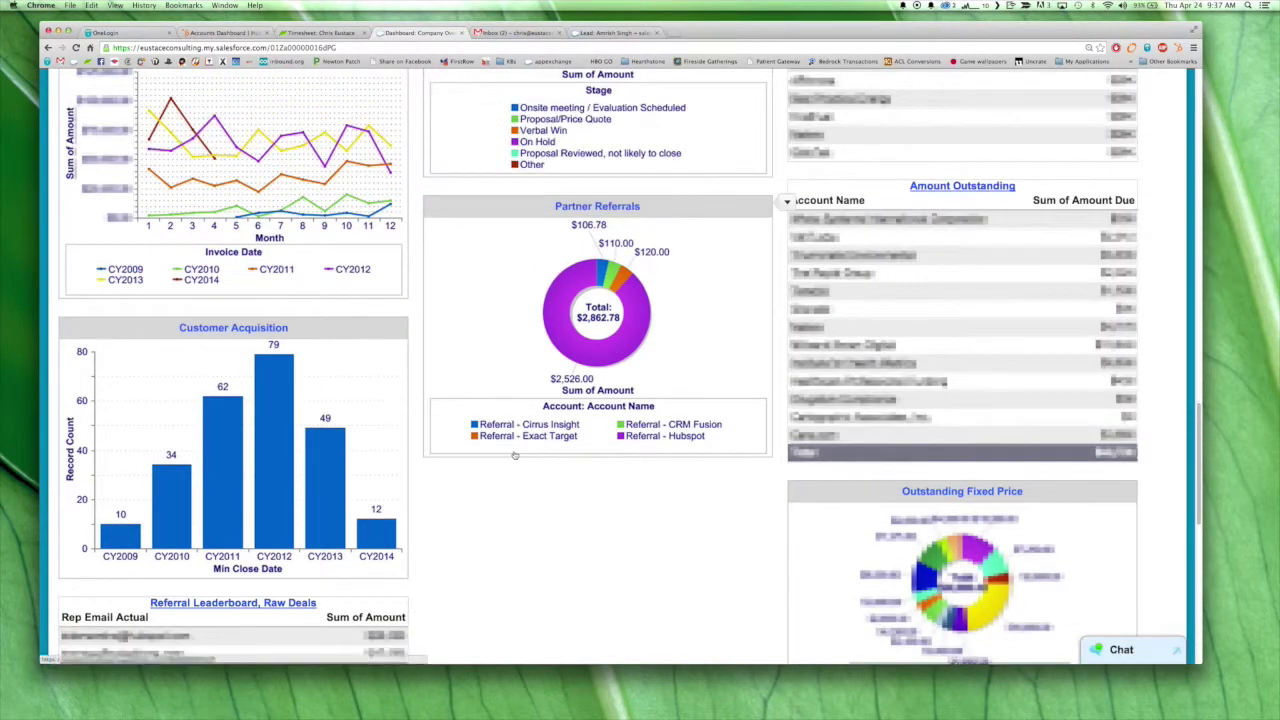
{"action": "scroll", "coordinate": [514, 455], "scroll_direction": "up", "scroll_amount": 2}
{"action": "scroll", "coordinate": [514, 455], "scroll_direction": "up", "scroll_amount": 3}
{"action": "scroll", "coordinate": [514, 455], "scroll_direction": "up", "scroll_amount": 3}
{"action": "scroll", "coordinate": [514, 455], "scroll_direction": "up", "scroll_amount": 3}
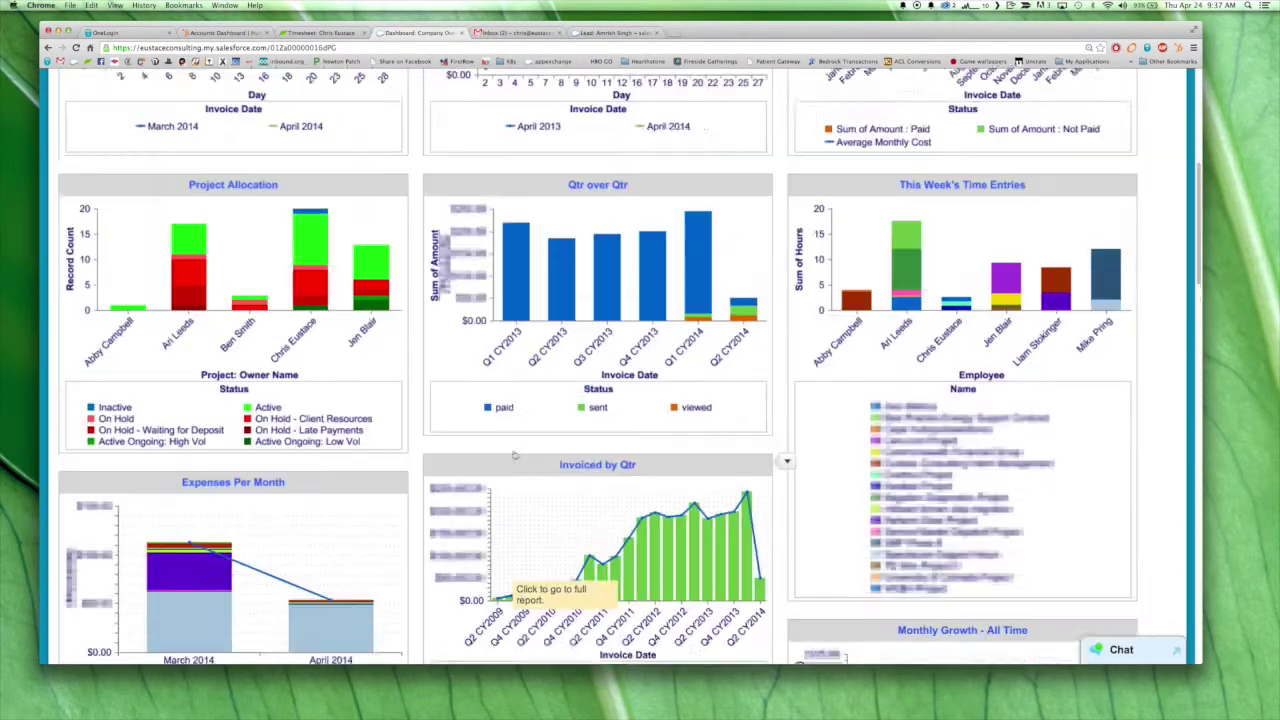
{"action": "scroll", "coordinate": [514, 455], "scroll_direction": "up", "scroll_amount": 3}
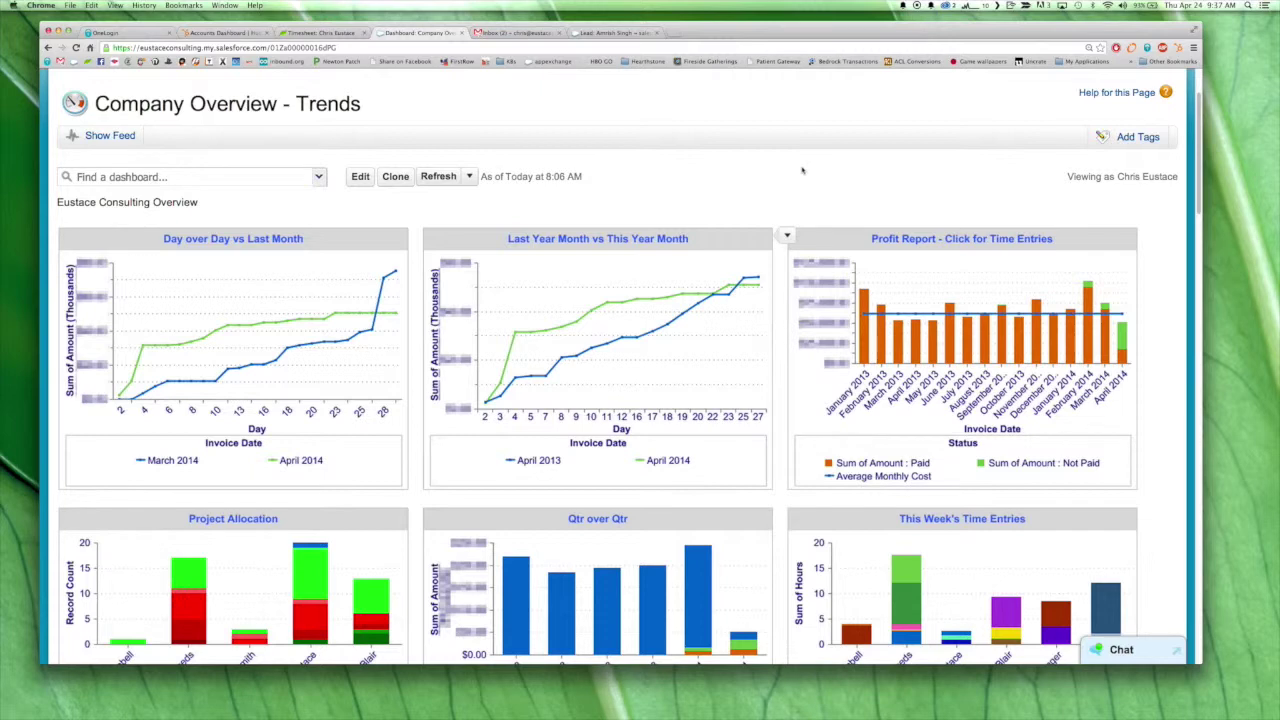
Step: Open the Time Entry Salary dashboard from the 'Profit Report - Click for Time Entries' chart
{"action": "left_click", "coordinate": [918, 295]}
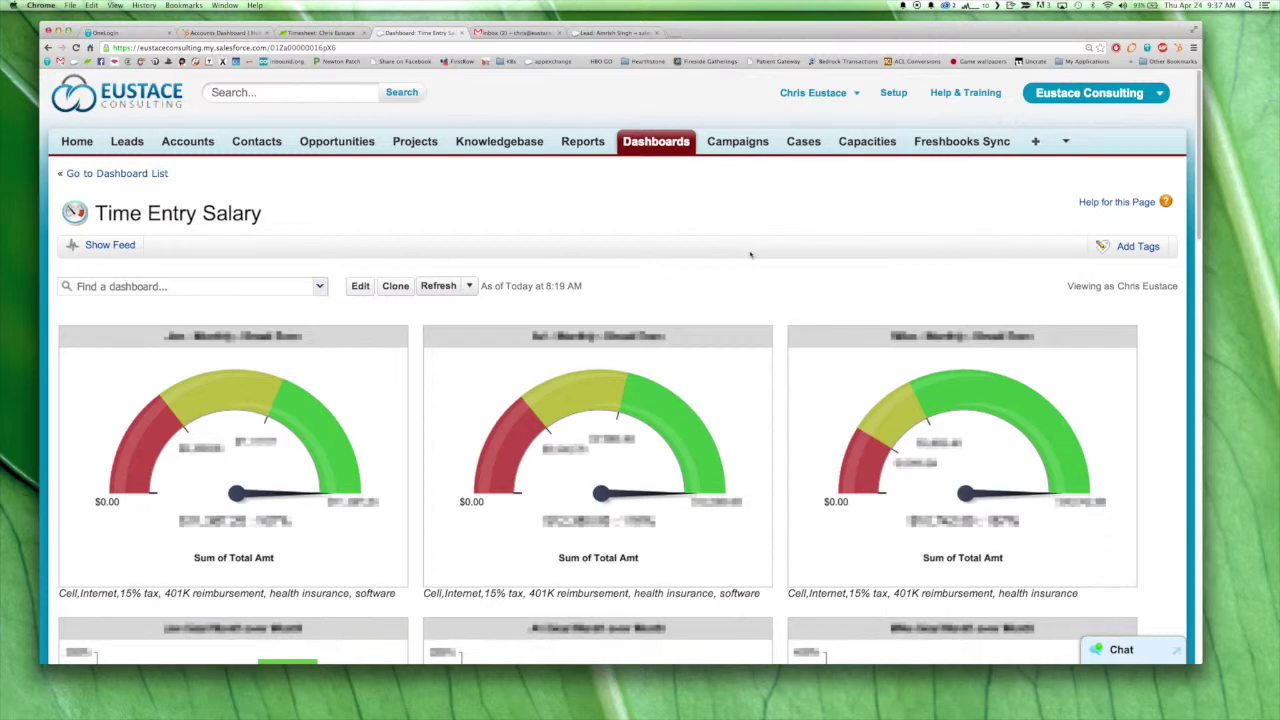
{"action": "left_click", "coordinate": [341, 383]}
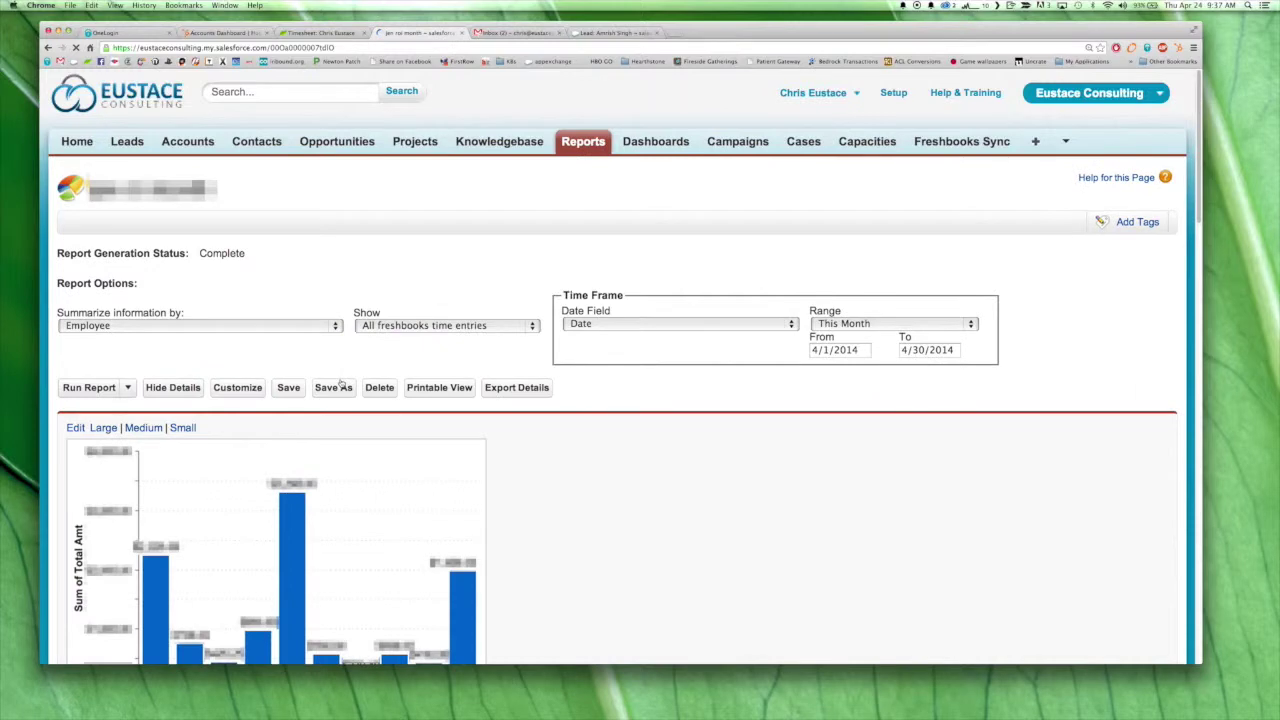
{"action": "scroll", "coordinate": [600, 470], "scroll_direction": "down", "scroll_amount": 5}
{"action": "scroll", "coordinate": [600, 470], "scroll_direction": "down", "scroll_amount": 4}
{"action": "scroll", "coordinate": [600, 470], "scroll_direction": "down", "scroll_amount": 4}
{"action": "scroll", "coordinate": [600, 400], "scroll_direction": "down", "scroll_amount": 2}
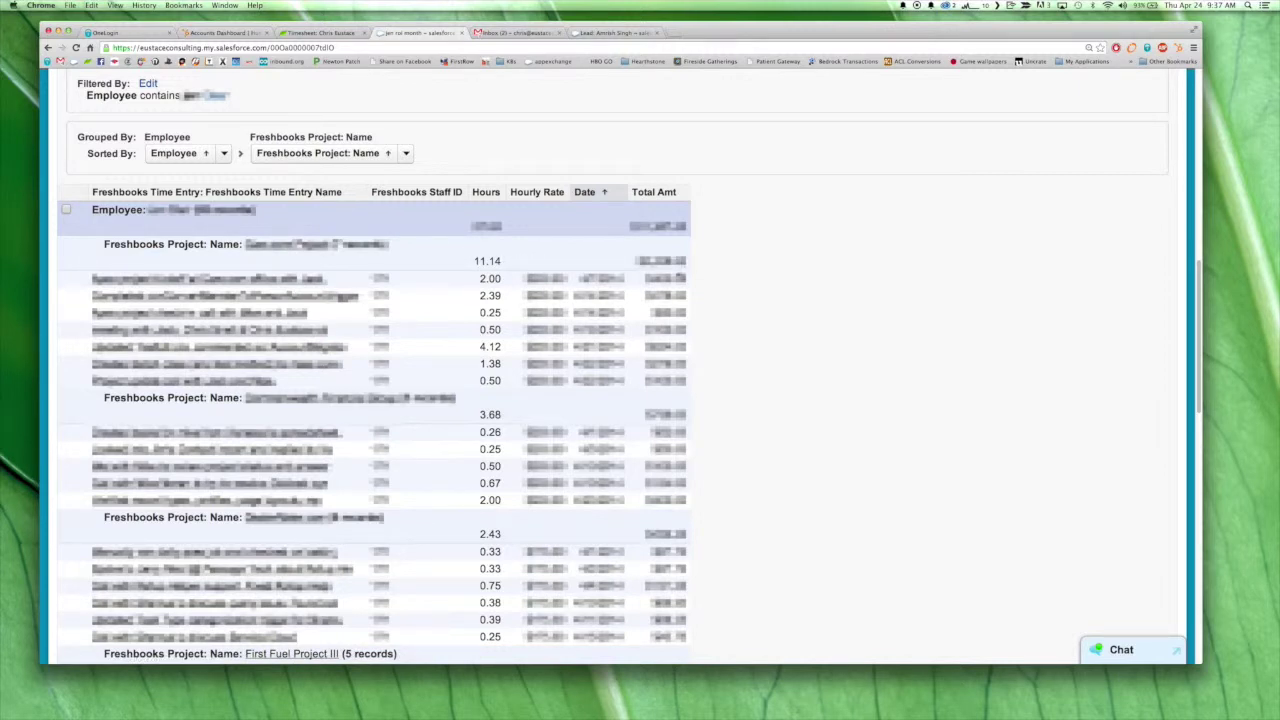
{"action": "right_click", "coordinate": [775, 347]}
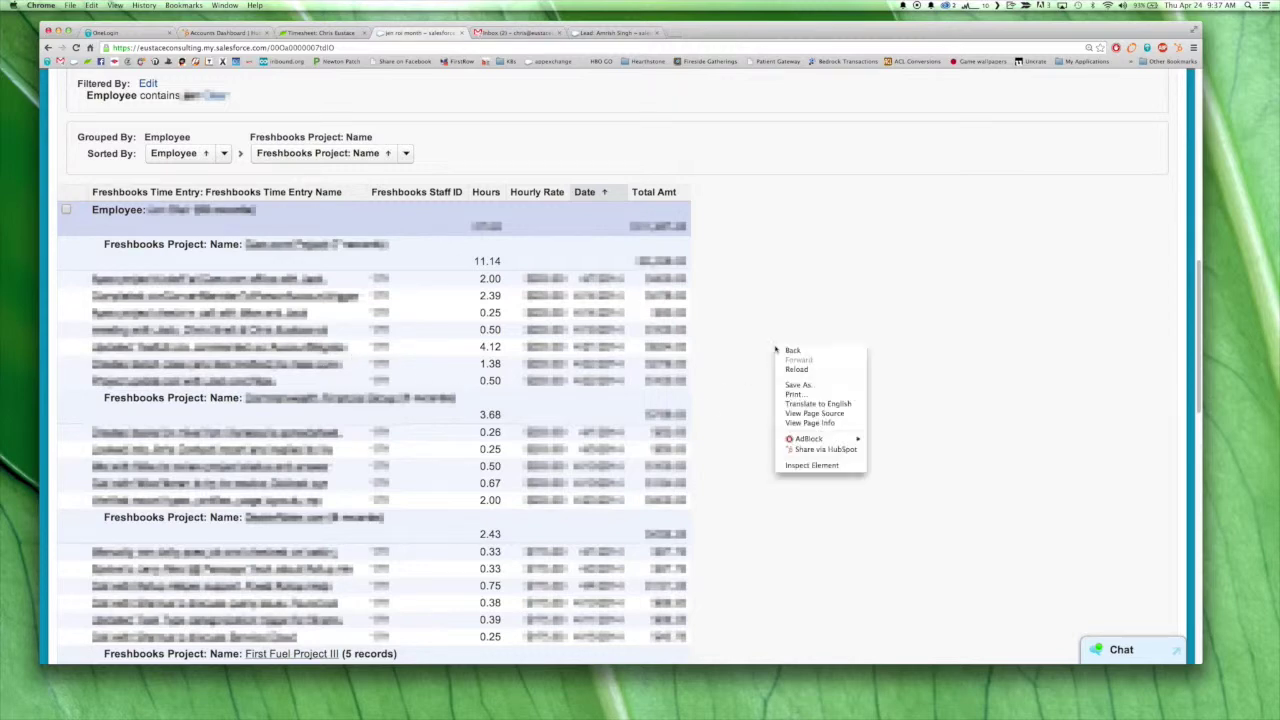
{"action": "left_click", "coordinate": [779, 350]}
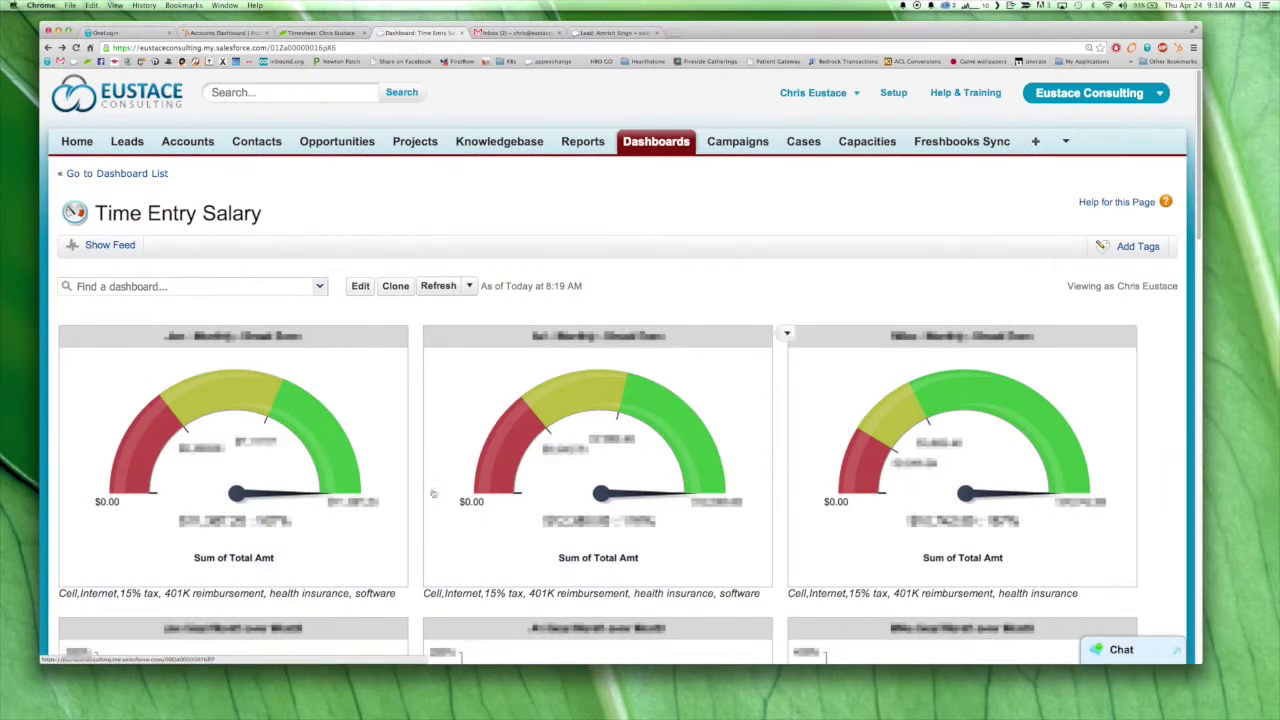
{"action": "scroll", "coordinate": [692, 446], "scroll_direction": "down", "scroll_amount": 2}
{"action": "scroll", "coordinate": [680, 443], "scroll_direction": "down", "scroll_amount": 5}
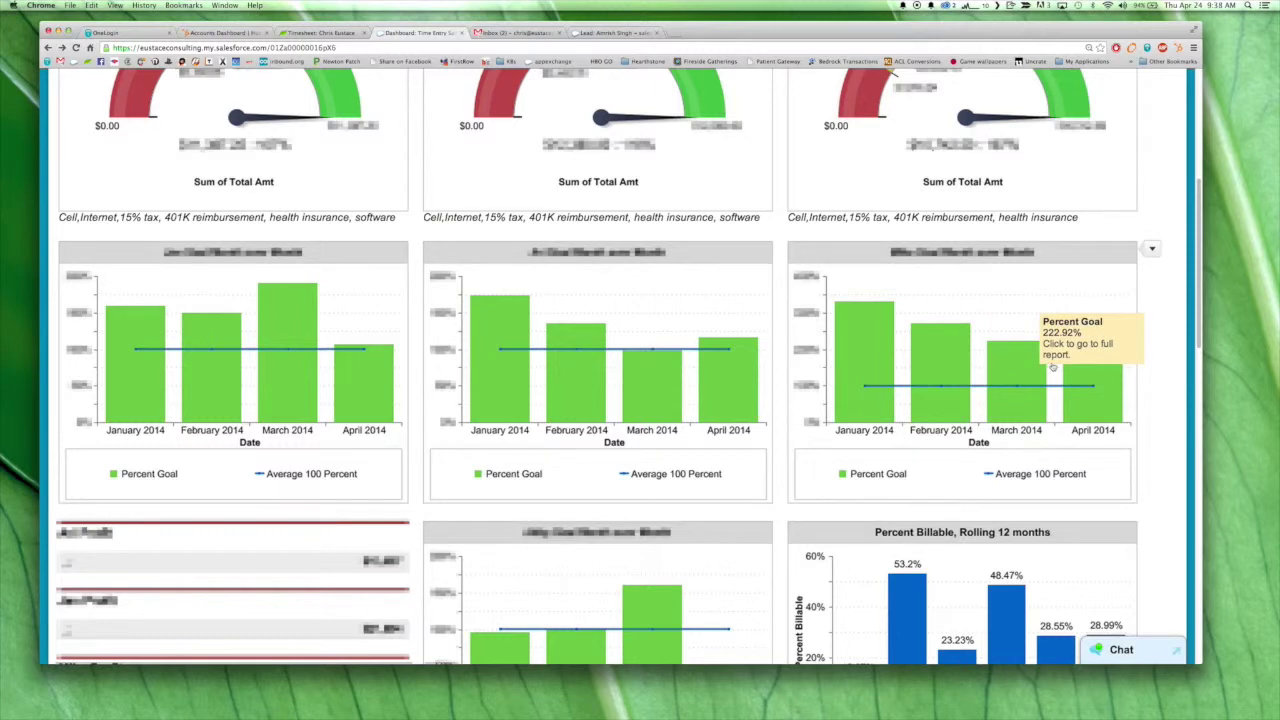
{"action": "scroll", "coordinate": [250, 355], "scroll_direction": "down", "scroll_amount": 5}
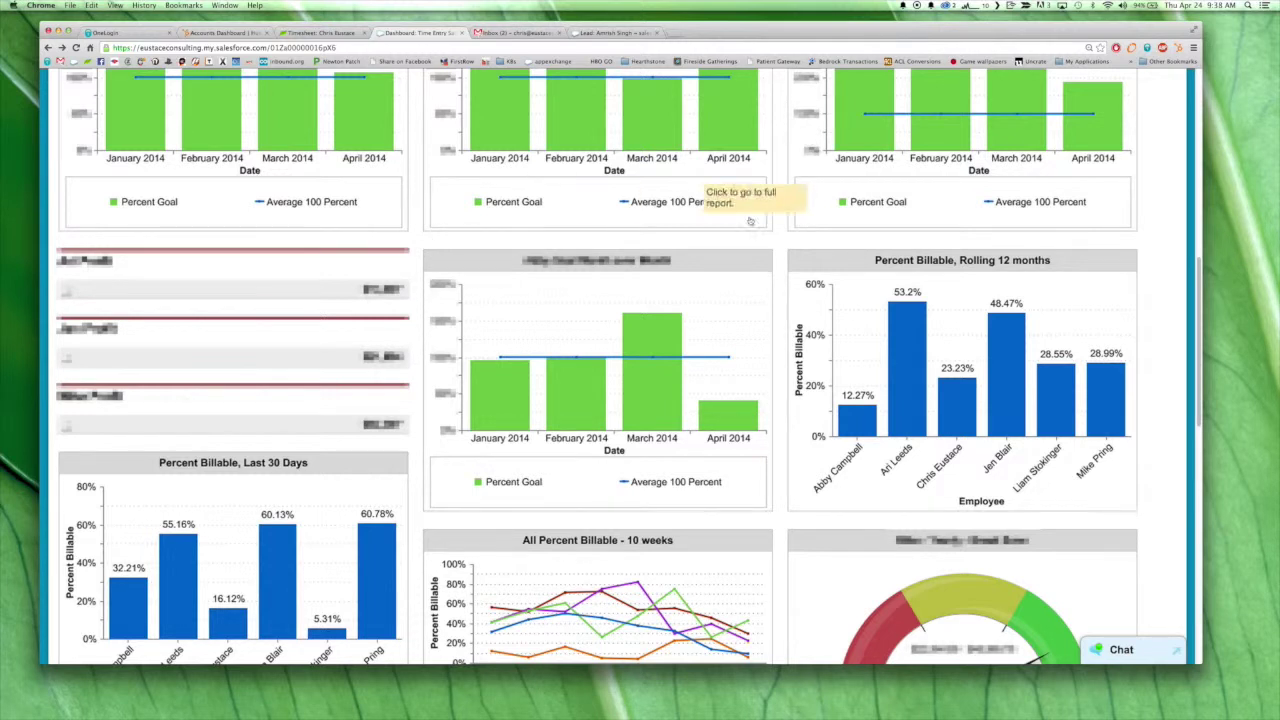
{"action": "mouse_move", "coordinate": [962, 380]}
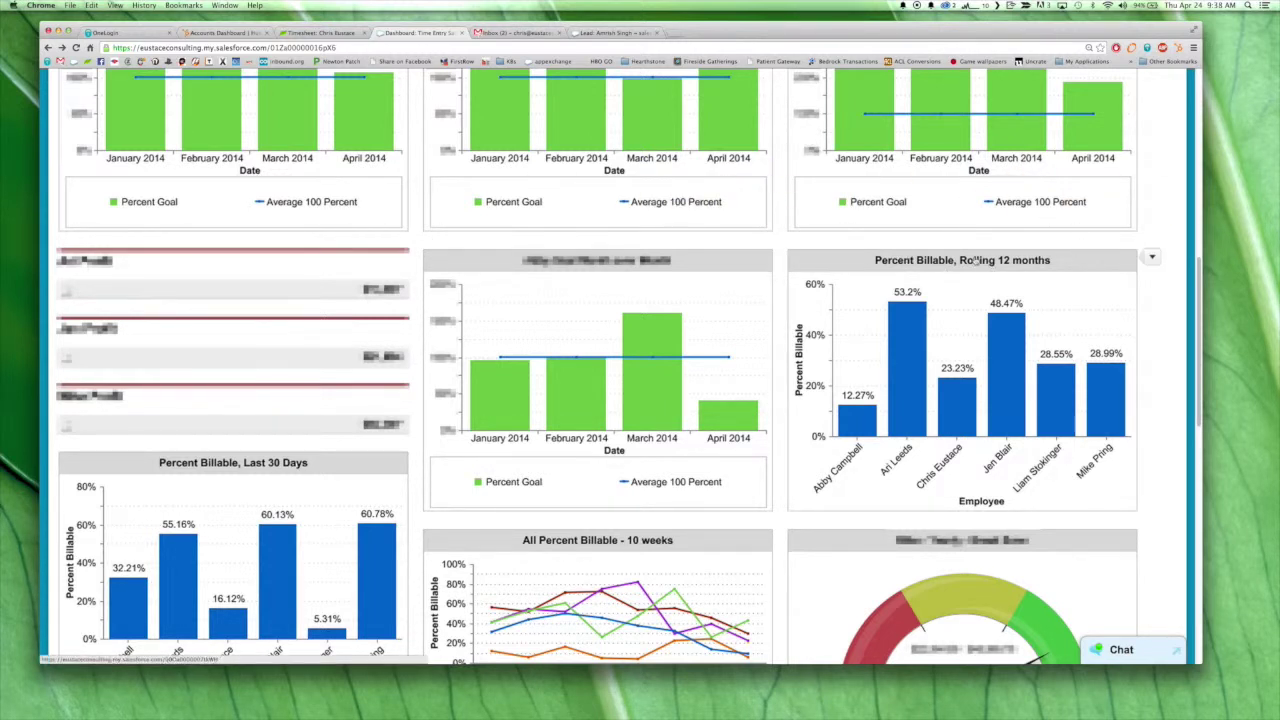
{"action": "scroll", "coordinate": [865, 182], "scroll_direction": "down", "scroll_amount": 2}
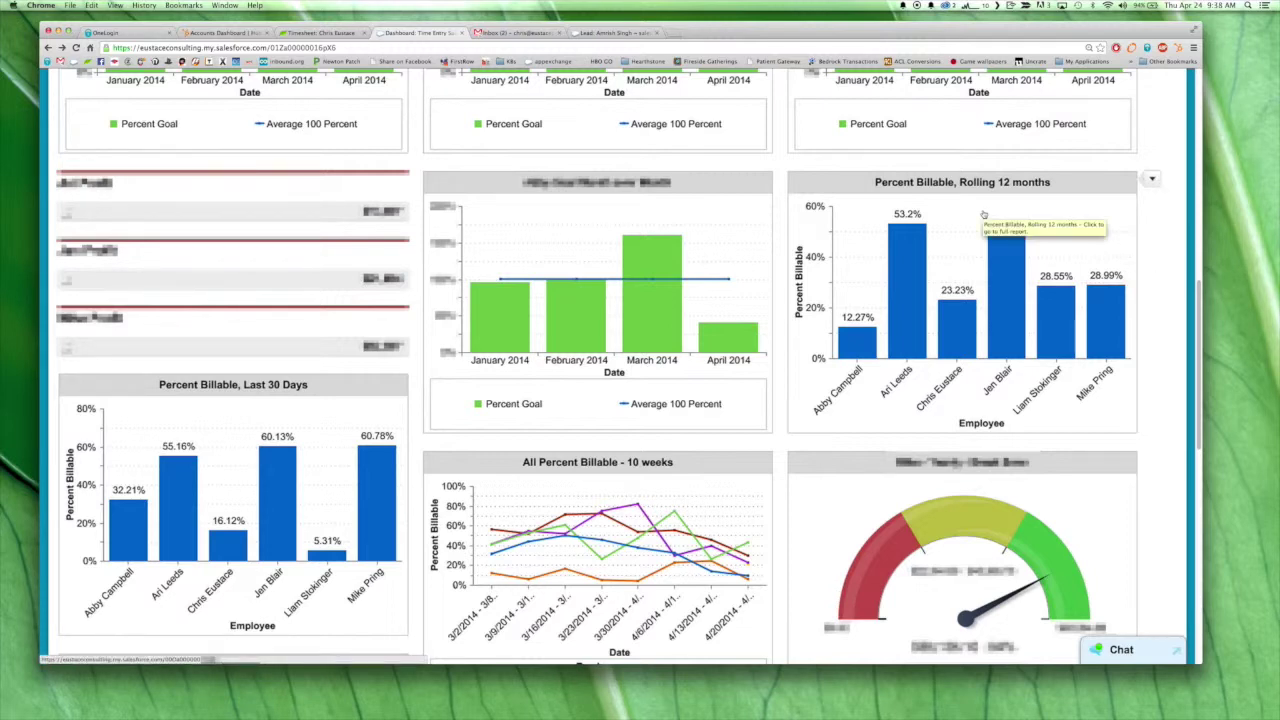
{"action": "scroll", "coordinate": [983, 214], "scroll_direction": "down", "scroll_amount": 3}
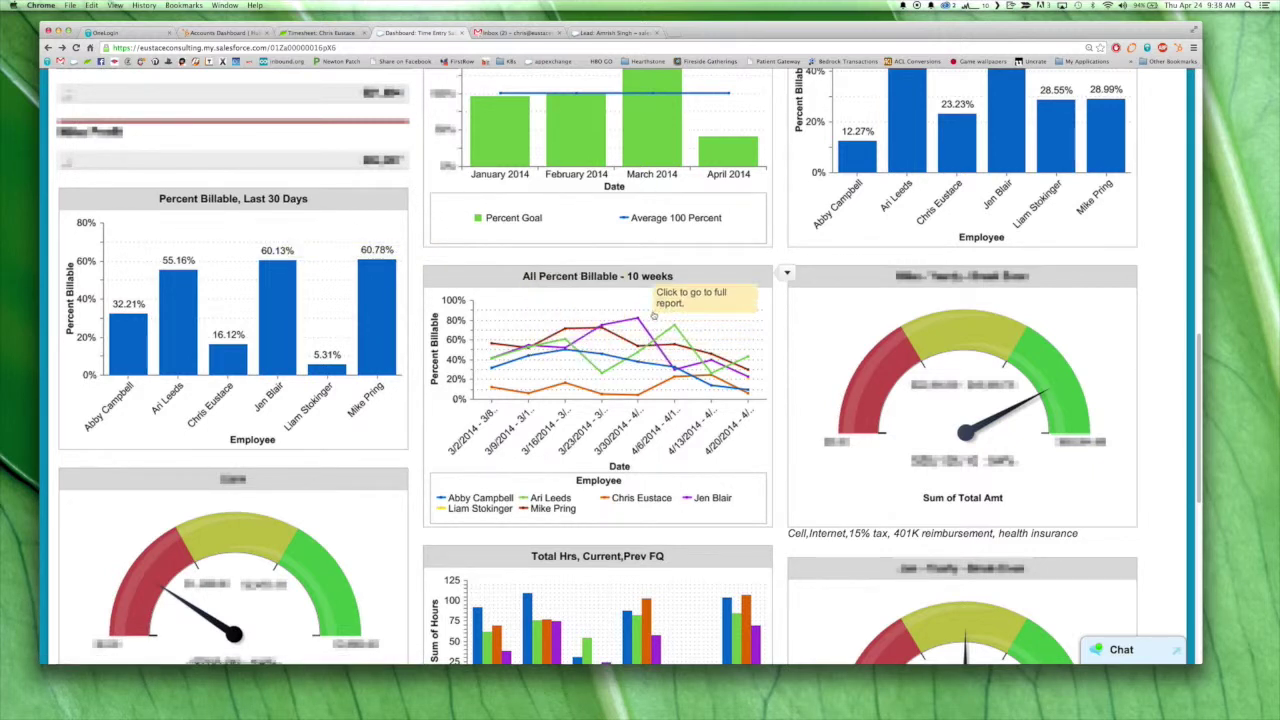
{"action": "scroll", "coordinate": [712, 424], "scroll_direction": "down", "scroll_amount": 1}
{"action": "scroll", "coordinate": [712, 424], "scroll_direction": "down", "scroll_amount": 2}
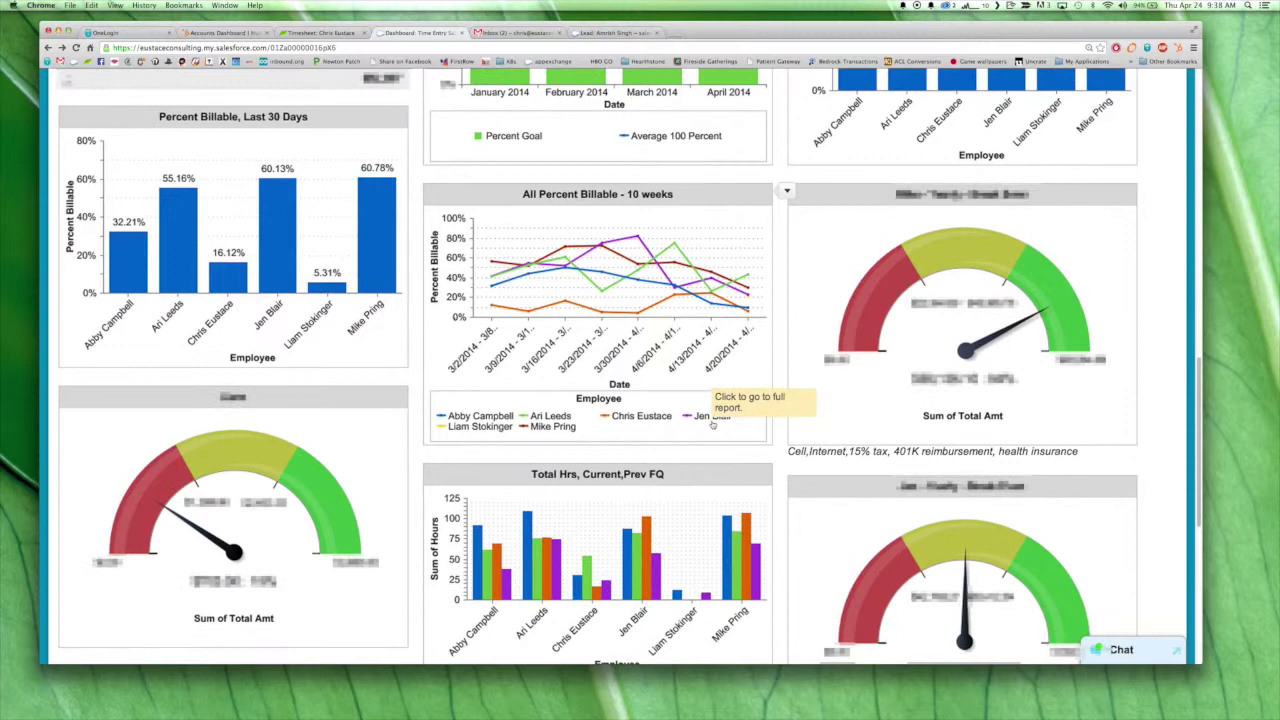
{"action": "scroll", "coordinate": [712, 424], "scroll_direction": "down", "scroll_amount": 1}
{"action": "scroll", "coordinate": [712, 424], "scroll_direction": "down", "scroll_amount": 1}
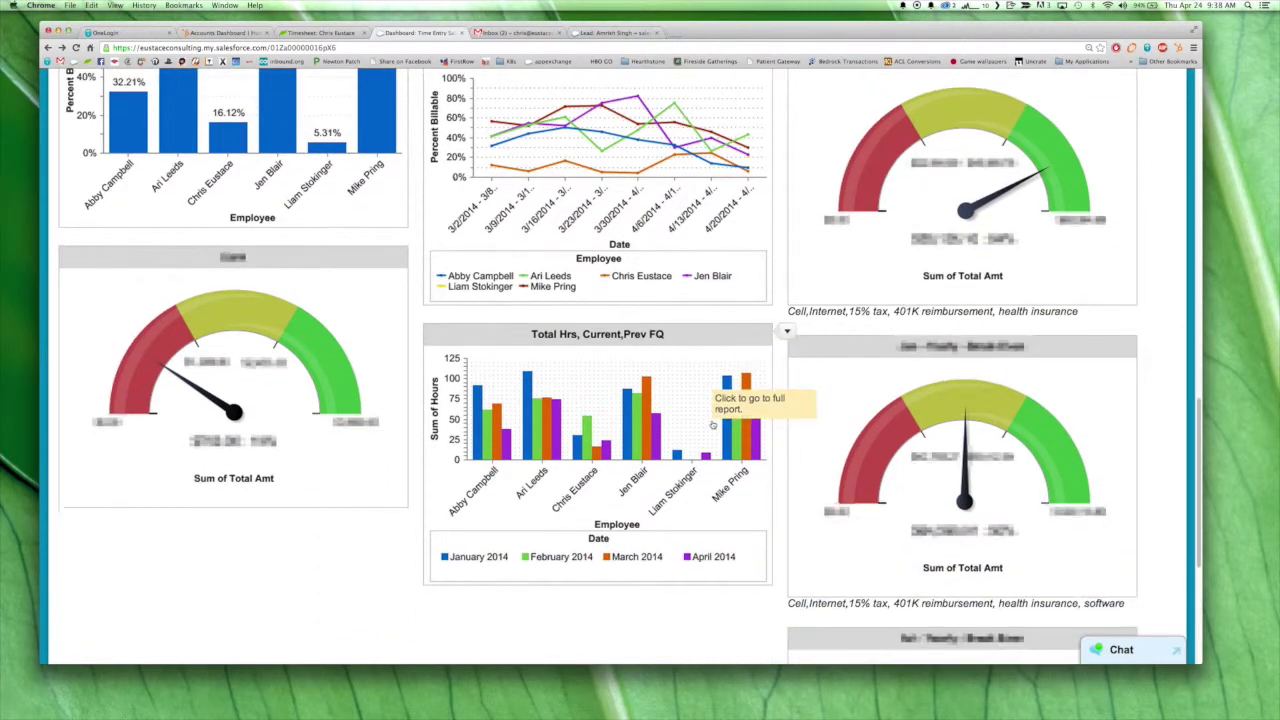
{"action": "scroll", "coordinate": [840, 240], "scroll_direction": "up", "scroll_amount": 2}
{"action": "scroll", "coordinate": [840, 240], "scroll_direction": "down", "scroll_amount": 1}
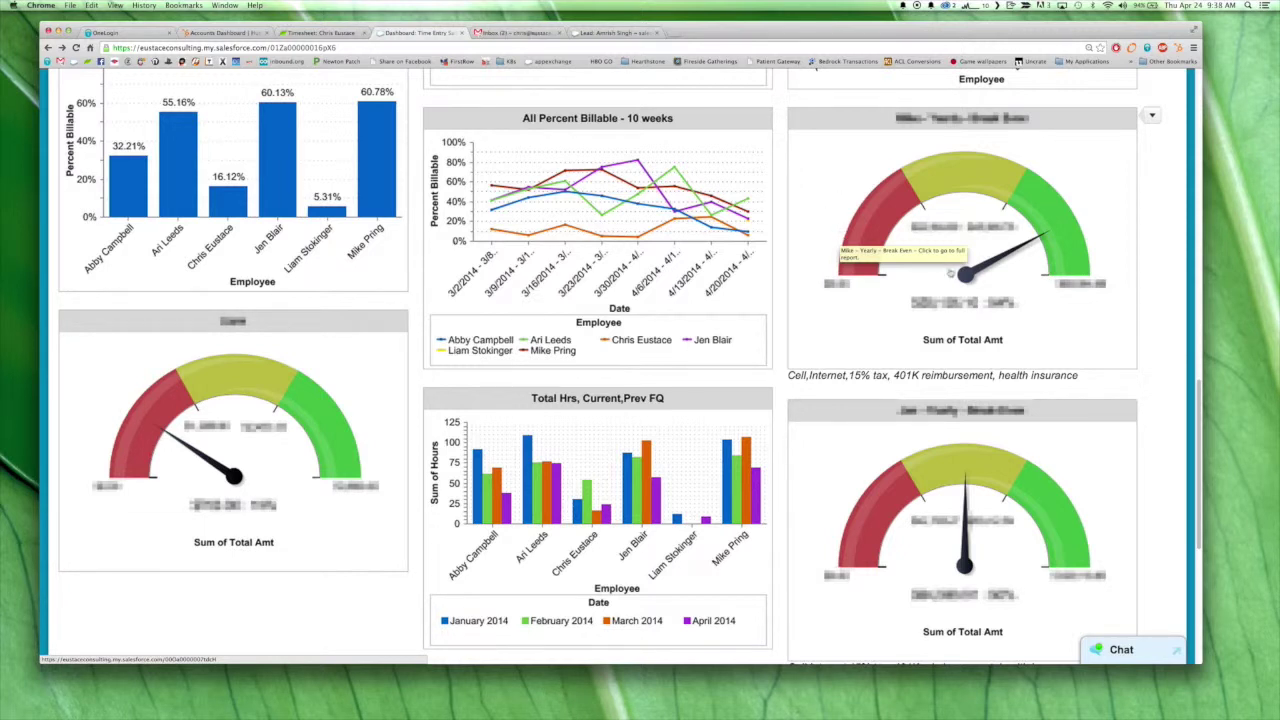
{"action": "scroll", "coordinate": [900, 344], "scroll_direction": "down", "scroll_amount": 1}
{"action": "scroll", "coordinate": [900, 344], "scroll_direction": "down", "scroll_amount": 3}
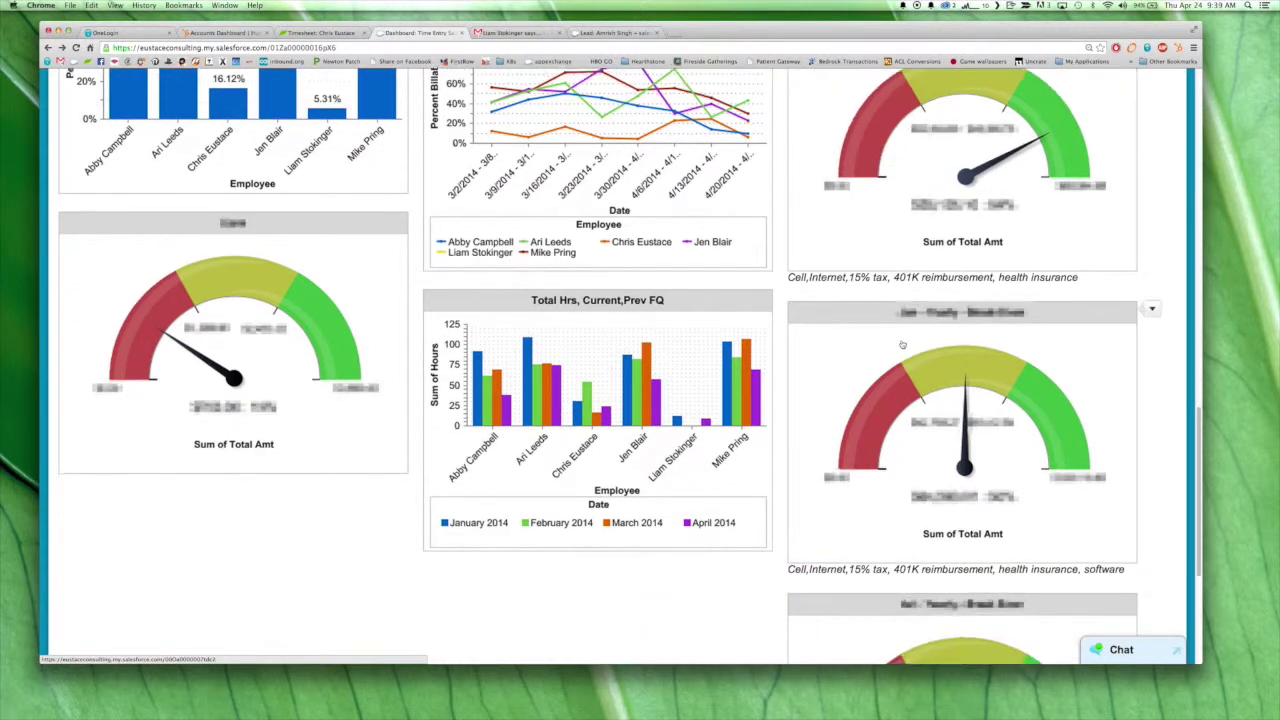
{"action": "scroll", "coordinate": [870, 320], "scroll_direction": "down", "scroll_amount": 1}
{"action": "scroll", "coordinate": [830, 295], "scroll_direction": "down", "scroll_amount": 2}
{"action": "scroll", "coordinate": [783, 264], "scroll_direction": "down", "scroll_amount": 2}
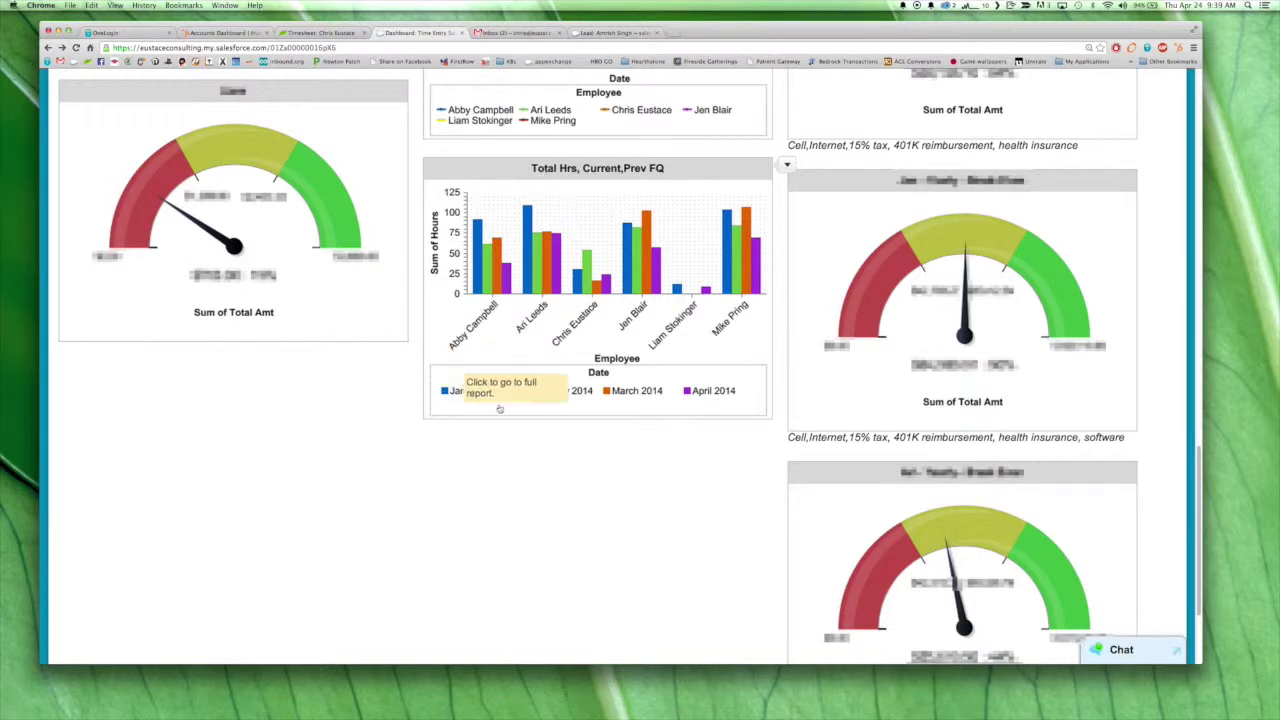
{"action": "scroll", "coordinate": [551, 417], "scroll_direction": "up", "scroll_amount": 5}
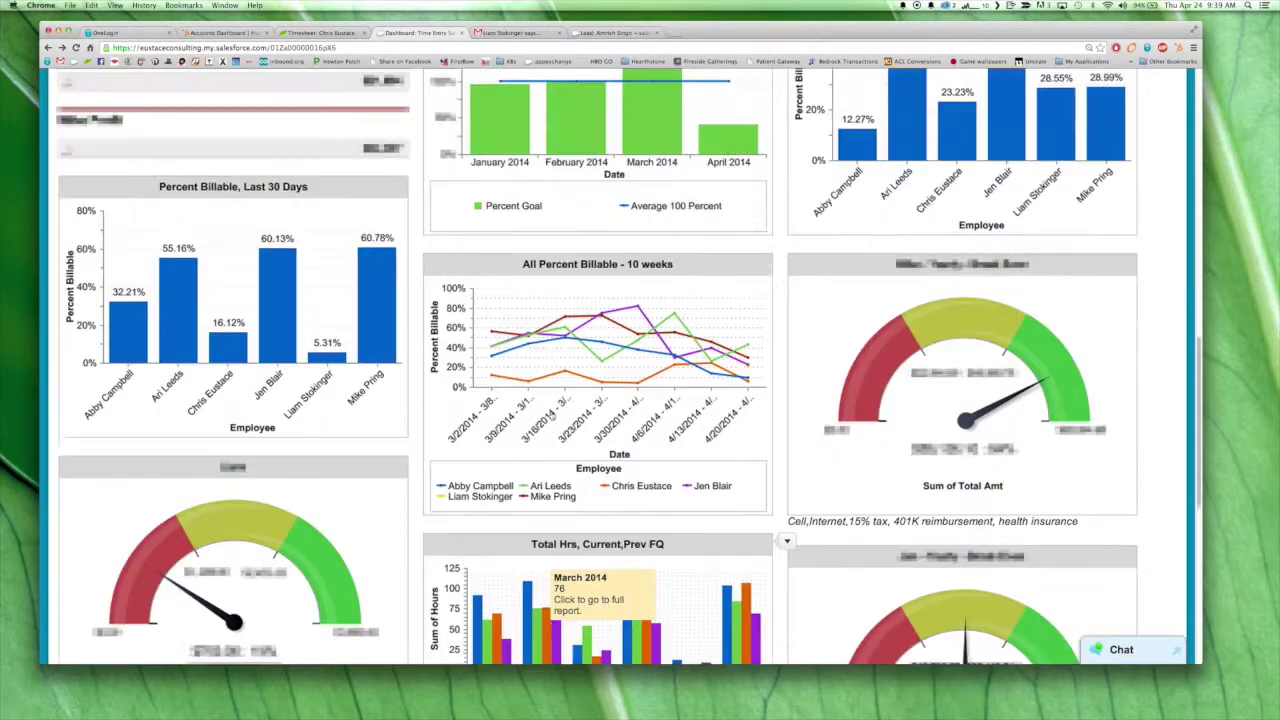
{"action": "scroll", "coordinate": [551, 417], "scroll_direction": "up", "scroll_amount": 5}
{"action": "scroll", "coordinate": [551, 417], "scroll_direction": "up", "scroll_amount": 3}
{"action": "scroll", "coordinate": [551, 417], "scroll_direction": "up", "scroll_amount": 2}
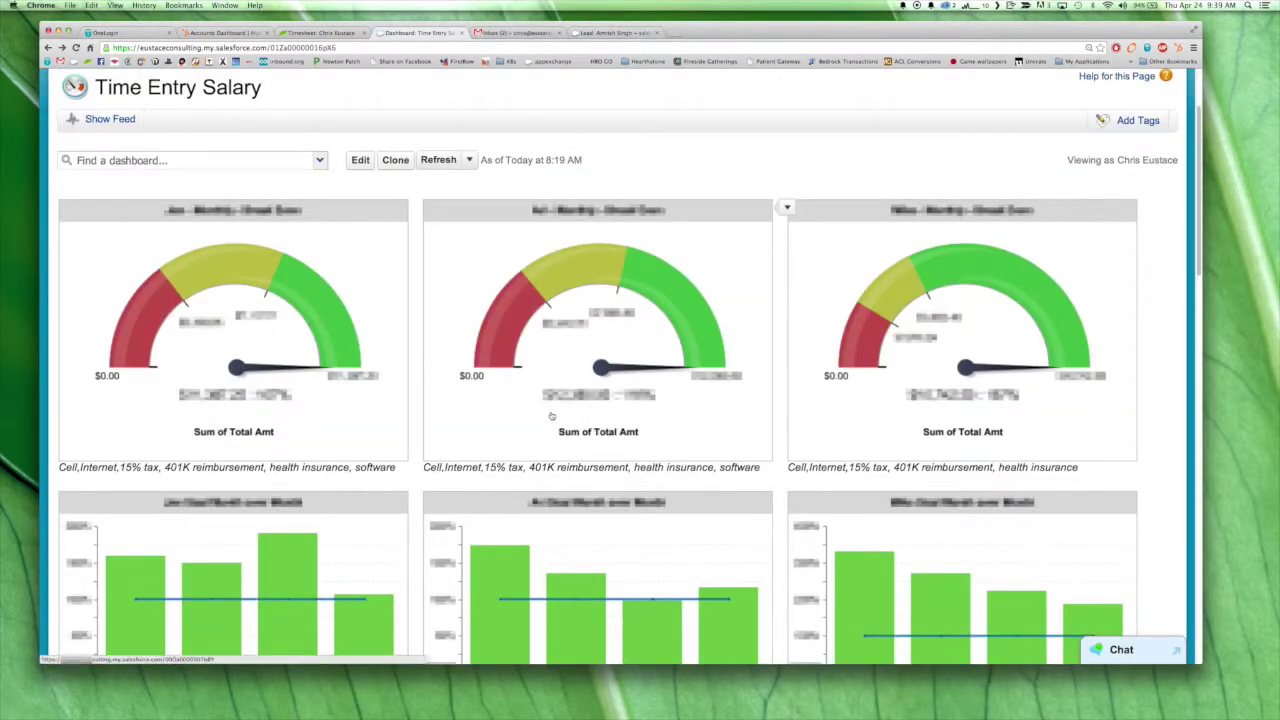